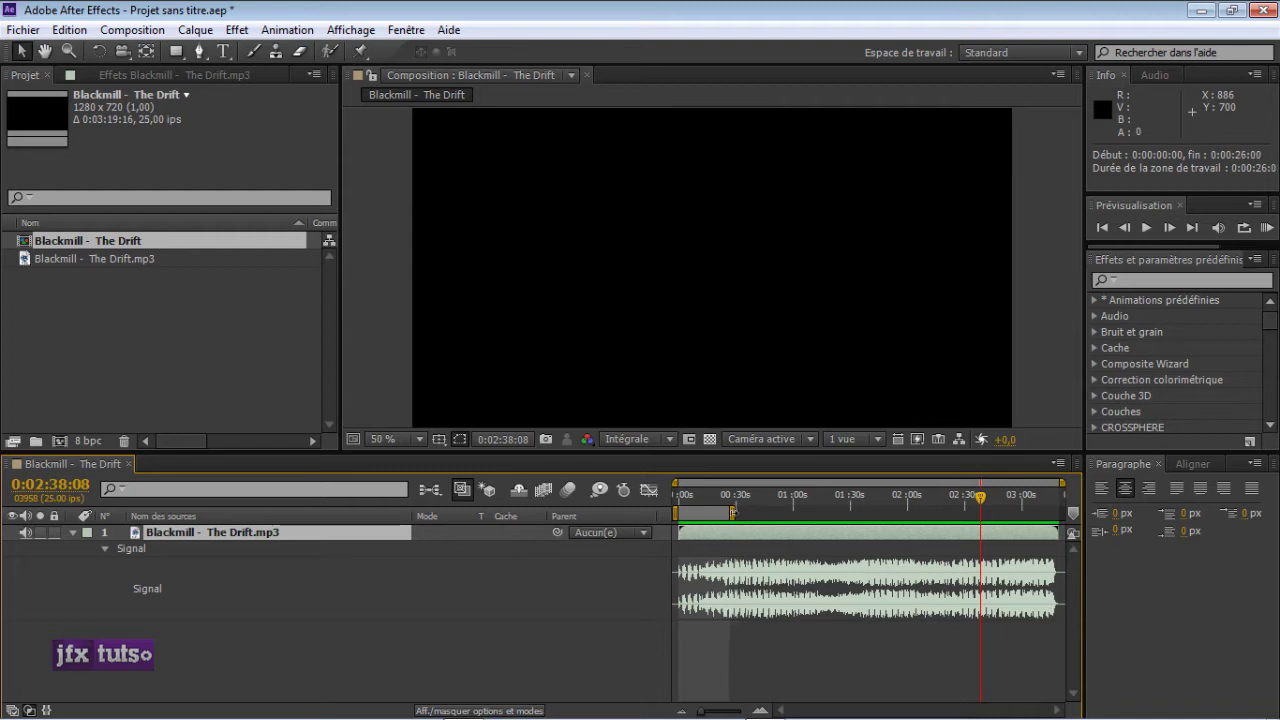
- Enlarge the timeline to its first 28 seconds or so and preview the audio from the beginning
left_click(687, 495)
left_click_drag(703, 713, 737, 713)
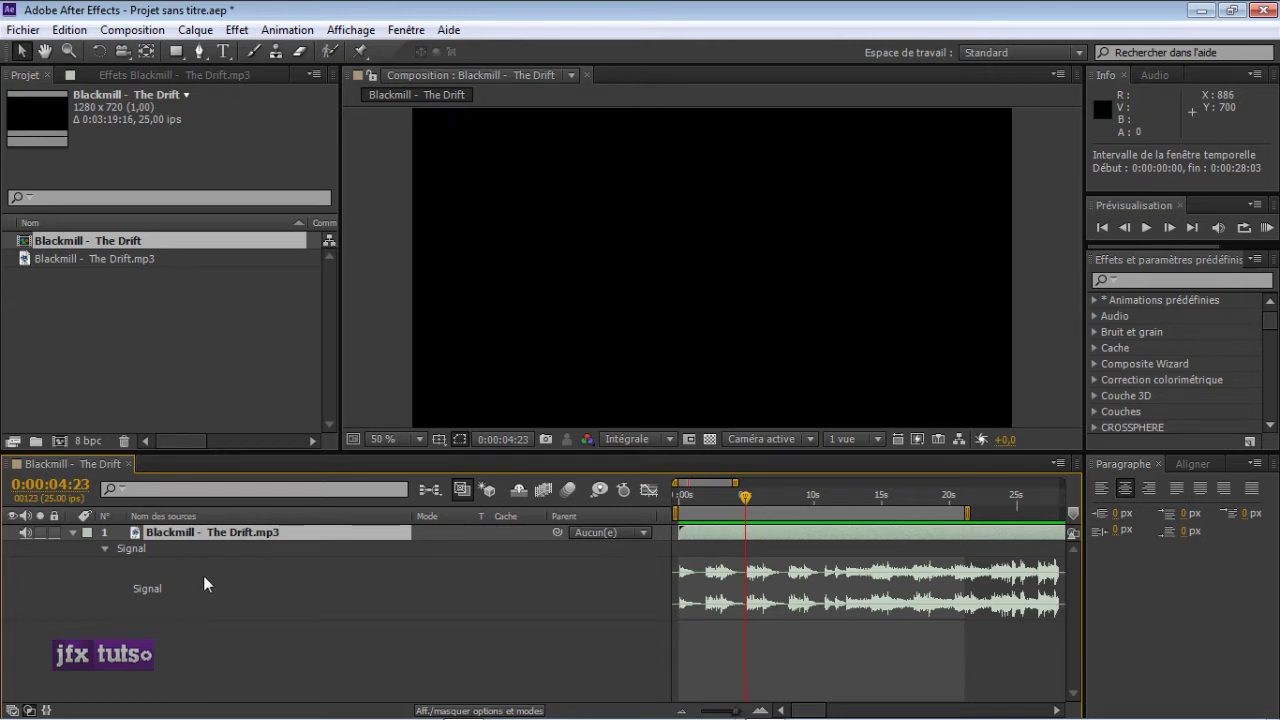
left_click(145, 587)
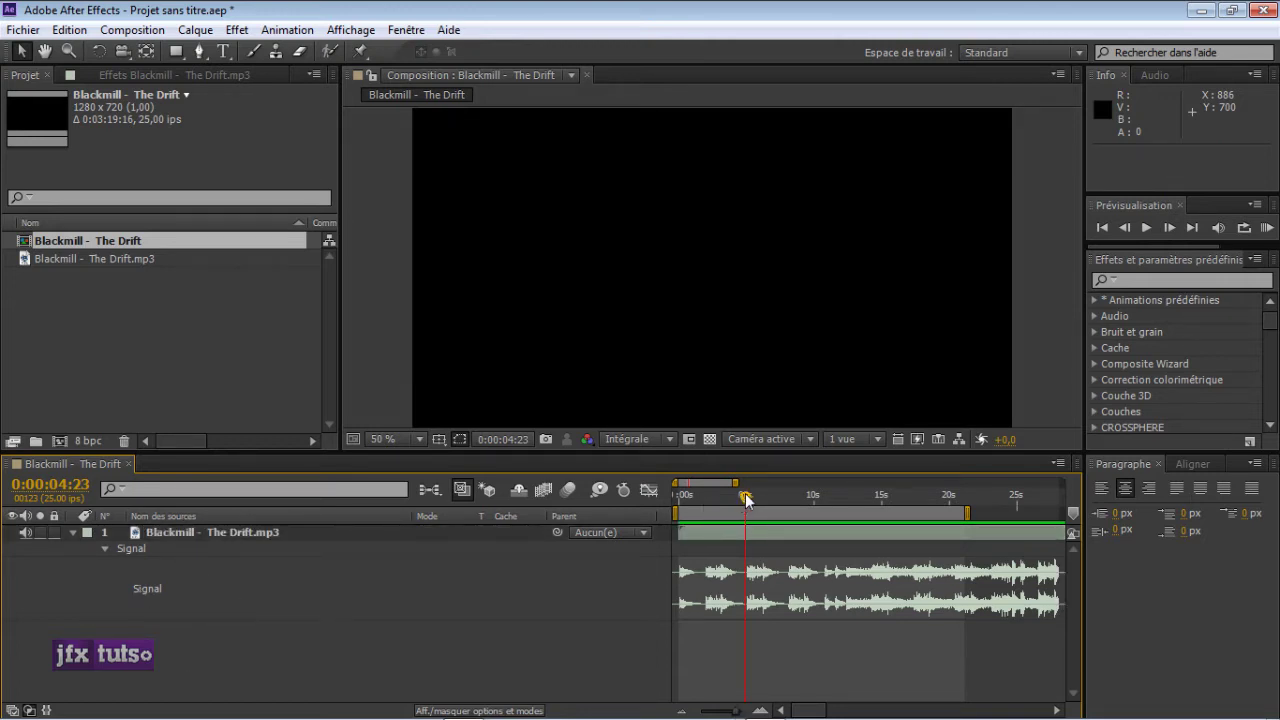
left_click_drag(745, 496, 676, 509)
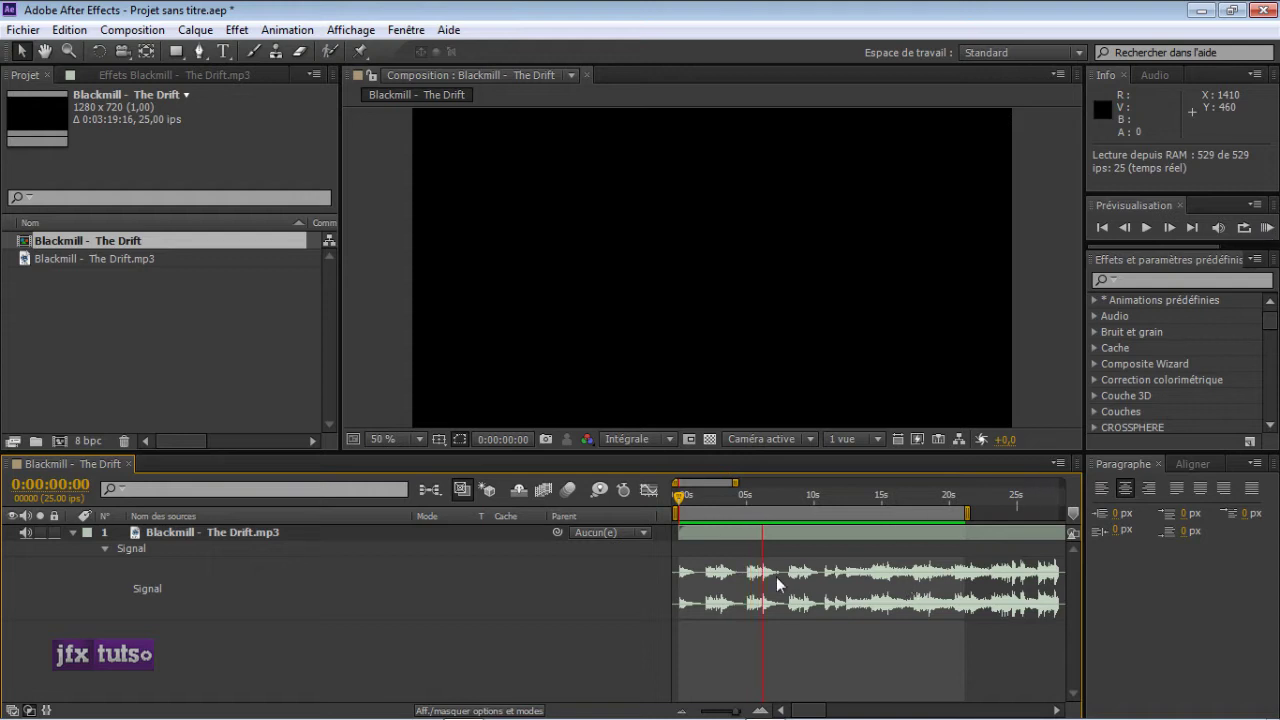
left_click_drag(715, 498, 679, 497)
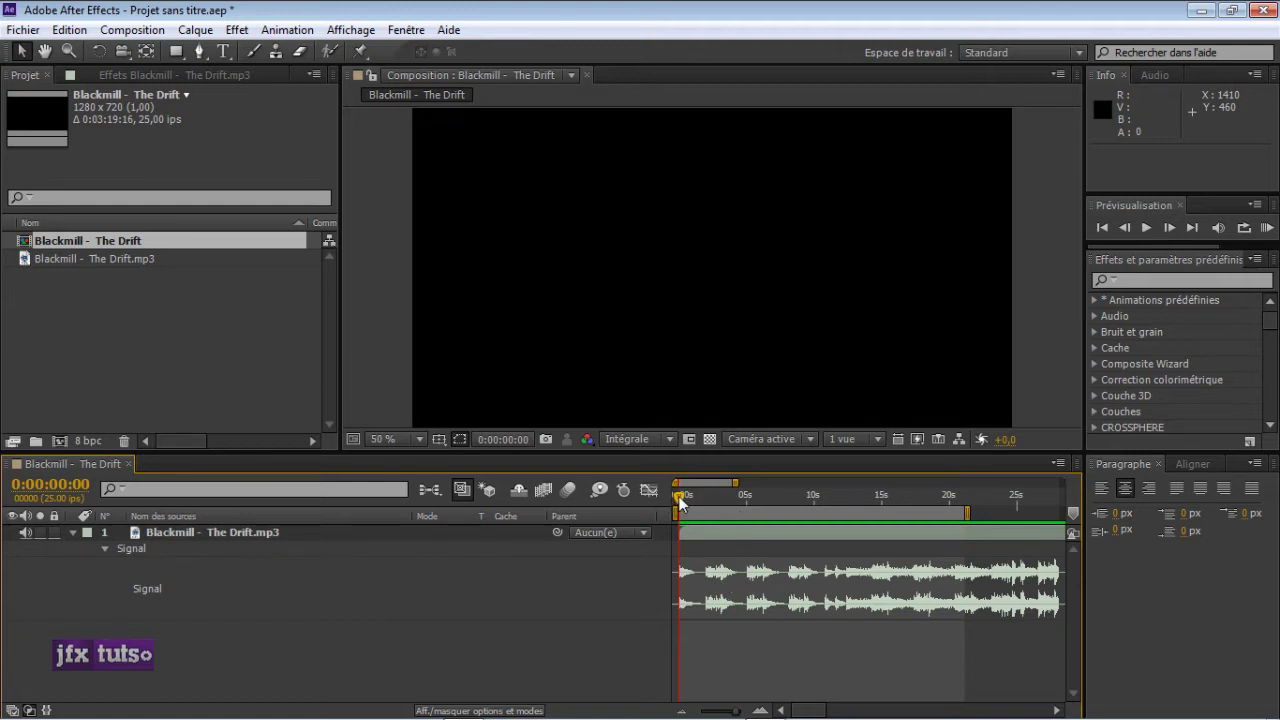
- Add a composition marker at 0:00:06:08
left_click_drag(679, 497, 833, 511)
left_click_drag(819, 509, 813, 510)
left_click_drag(807, 504, 765, 506)
left_click(196, 30)
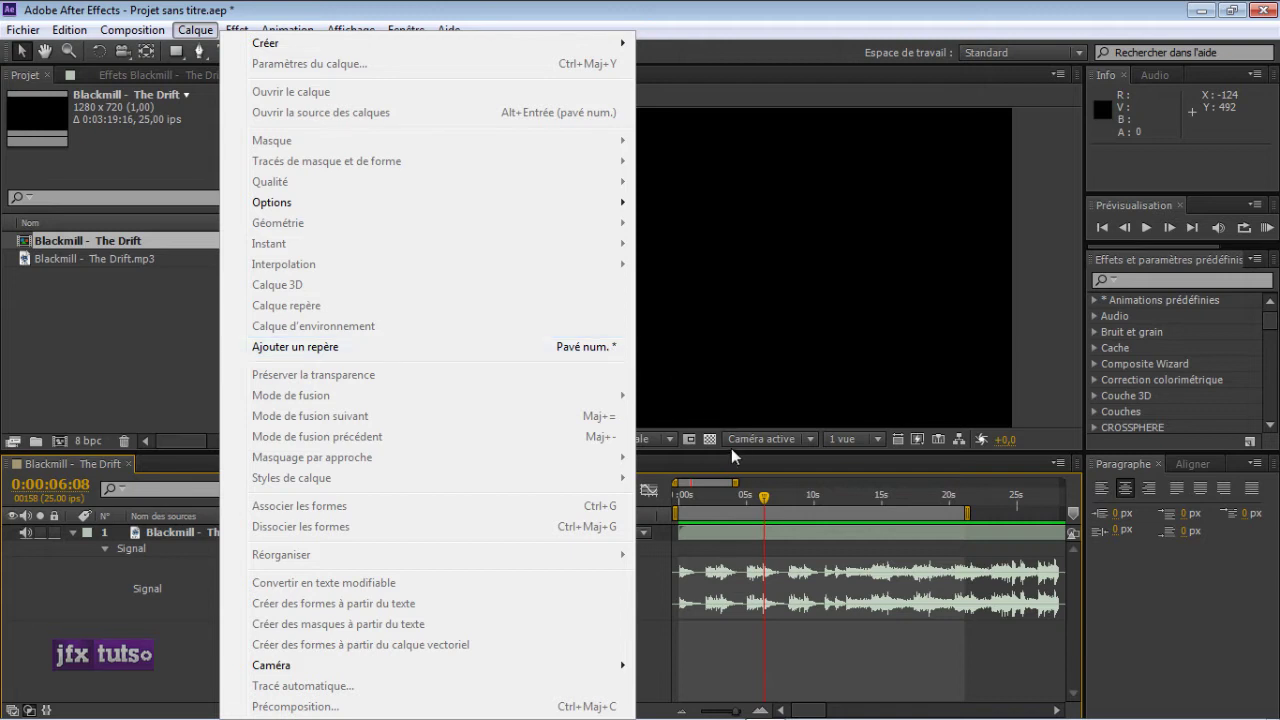
left_click(612, 347)
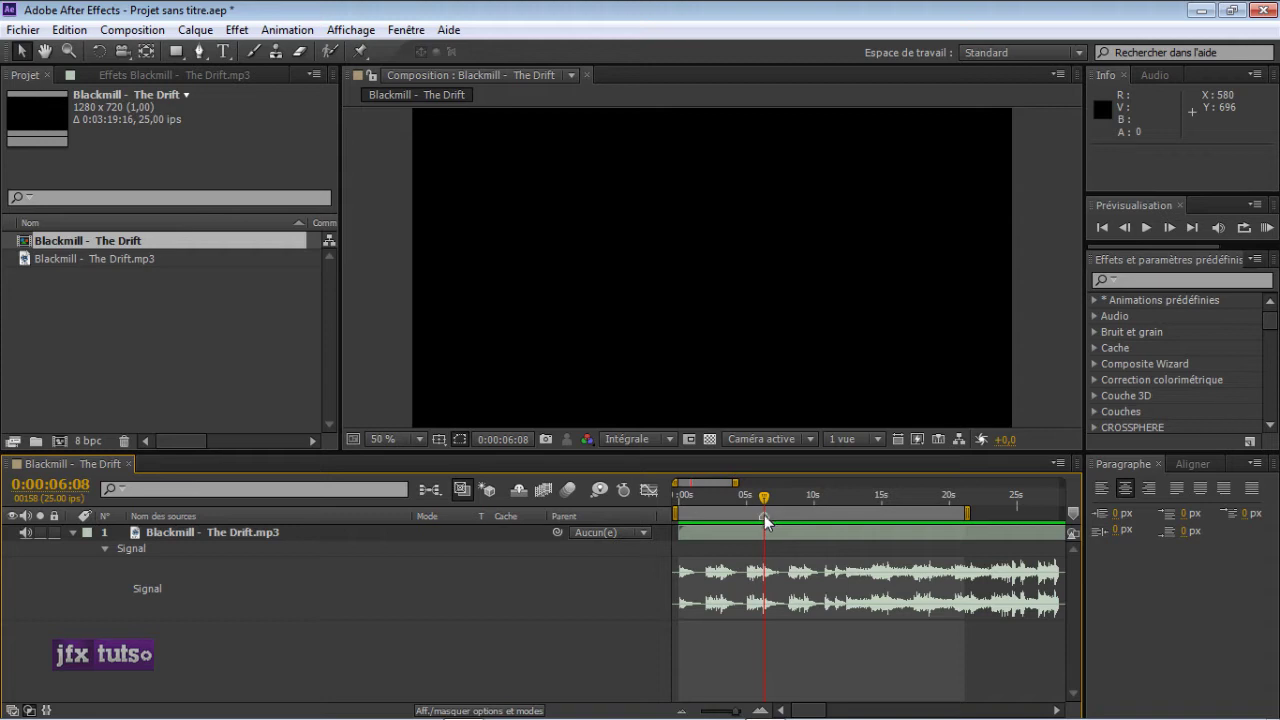
- Add a second composition marker at 0:00:12:17, and delete it again
left_click_drag(764, 515, 850, 510)
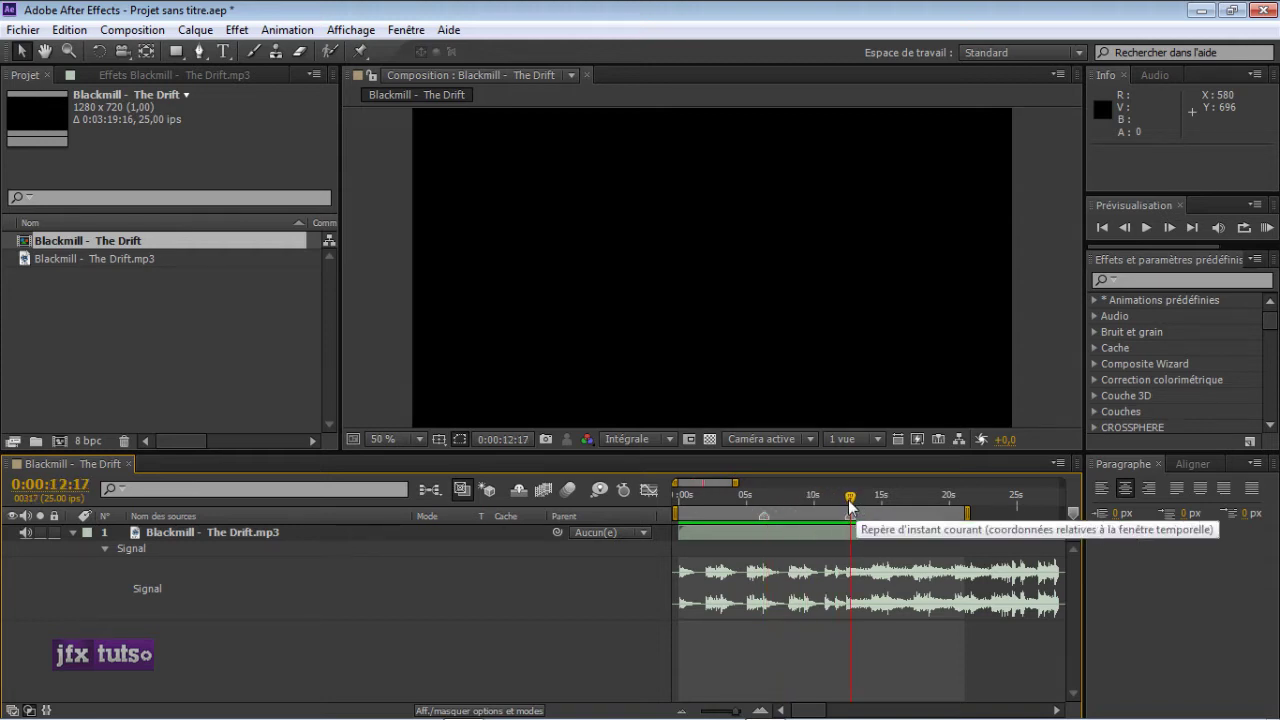
left_click_drag(845, 508, 801, 512)
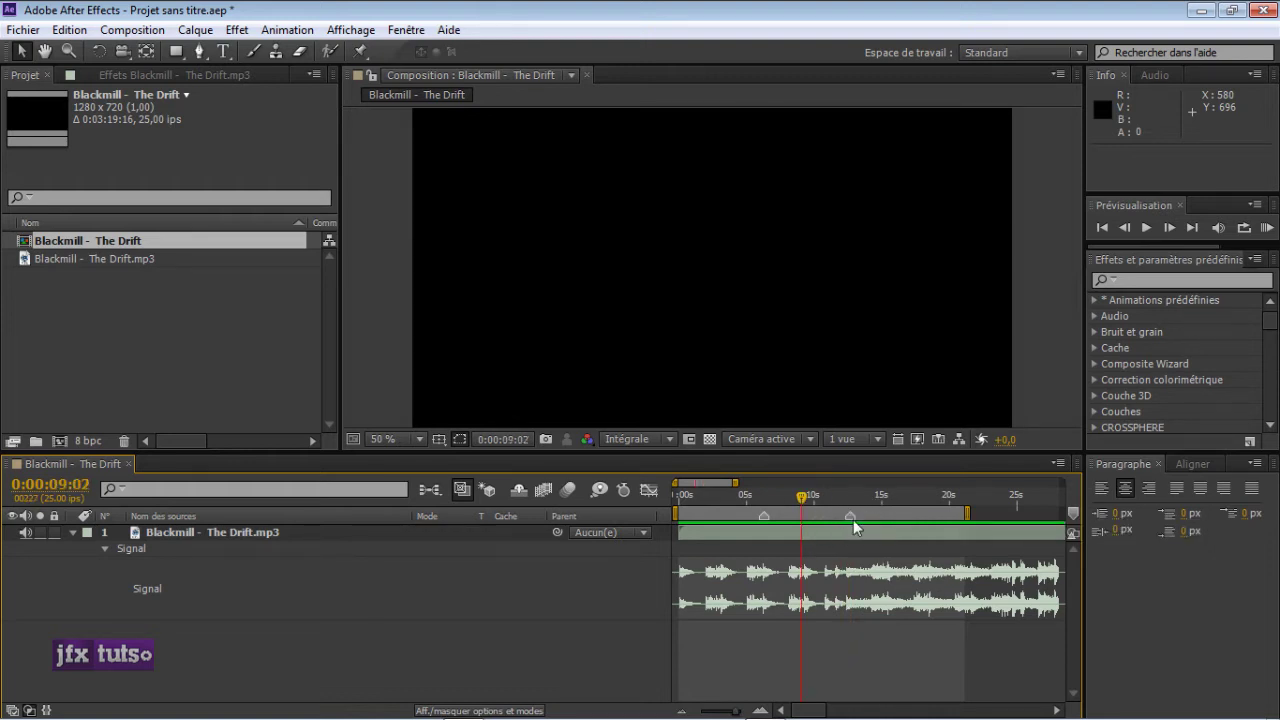
right_click(852, 516)
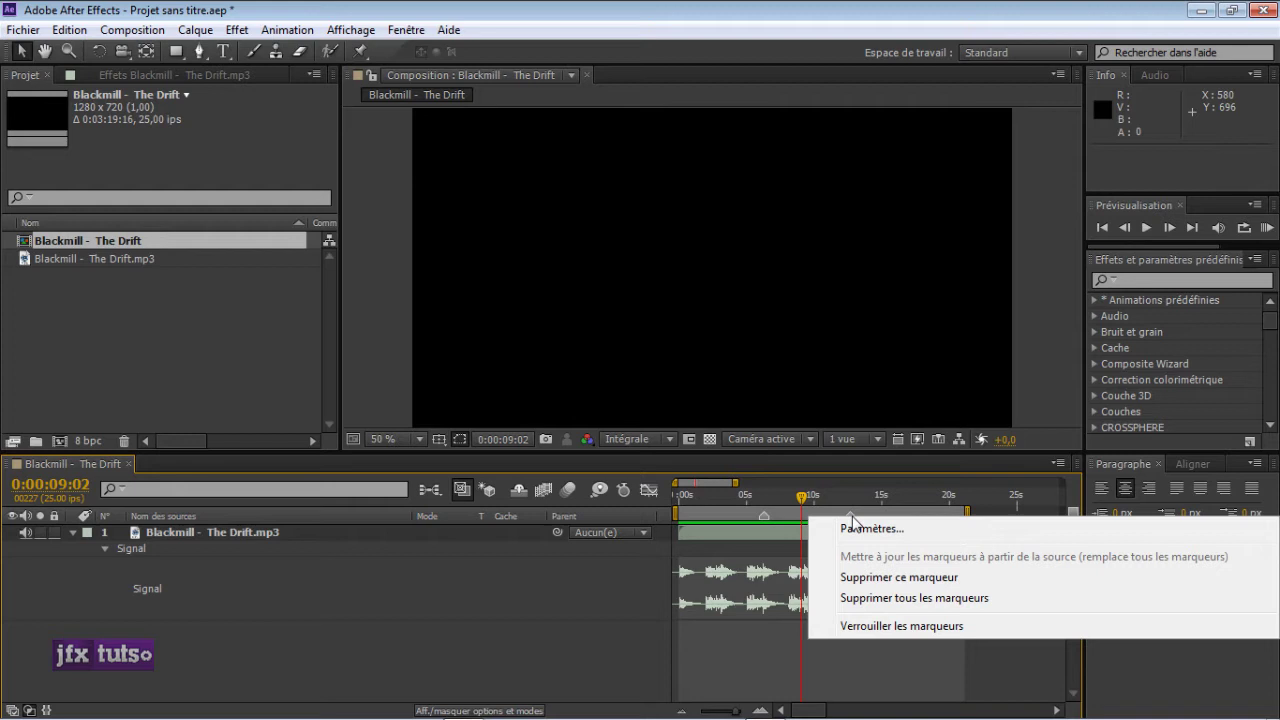
left_click(868, 579)
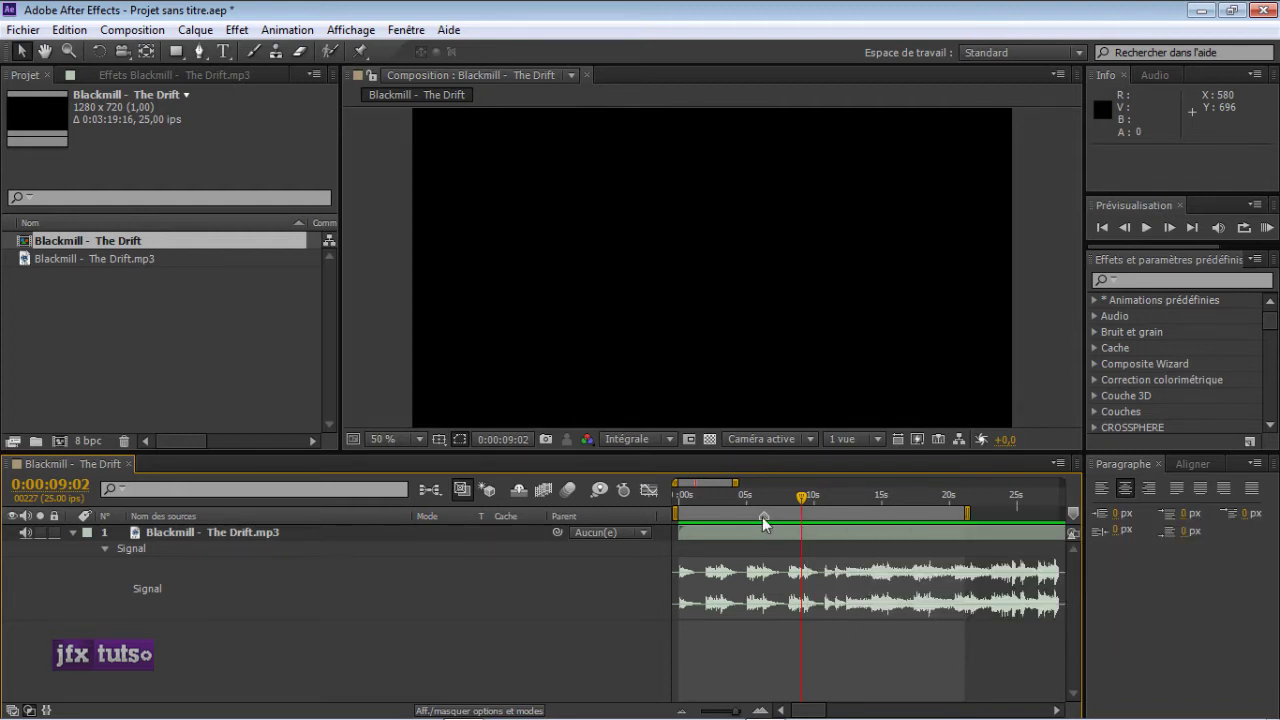
- Give the remaining composition marker the comment "test audio" and shift it to 0:00:07:03
double_click(762, 517)
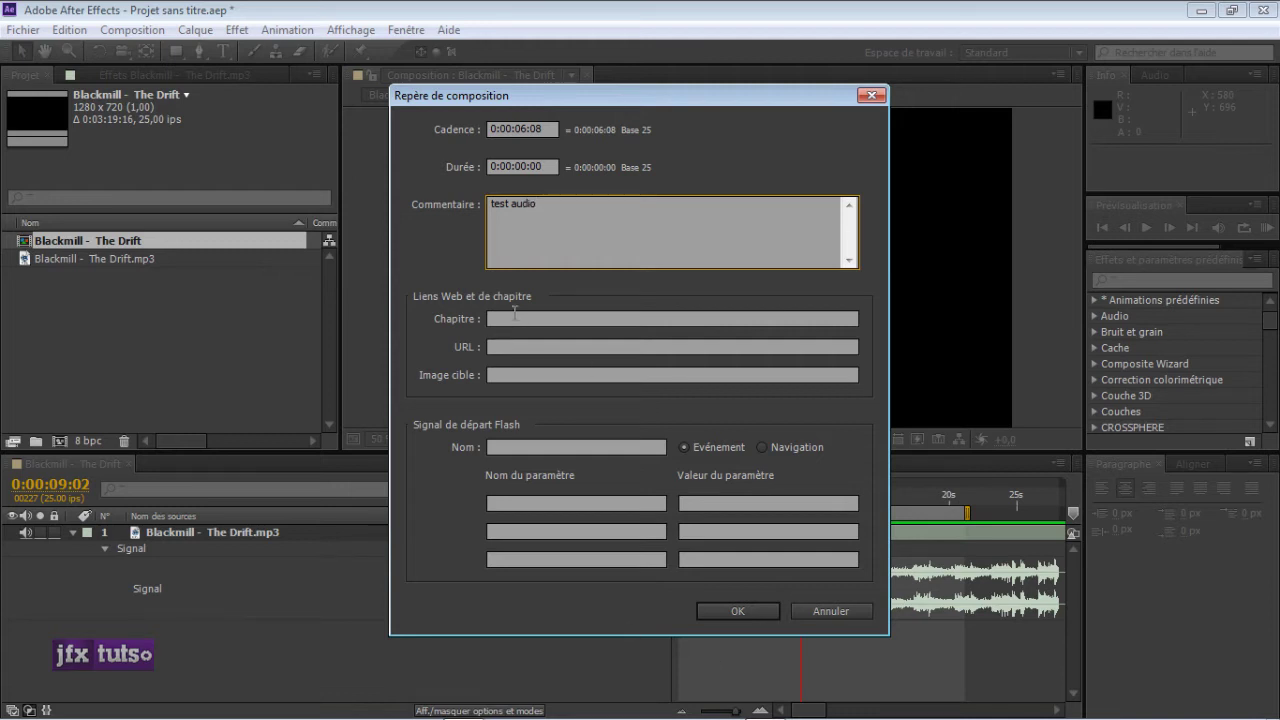
left_click(715, 609)
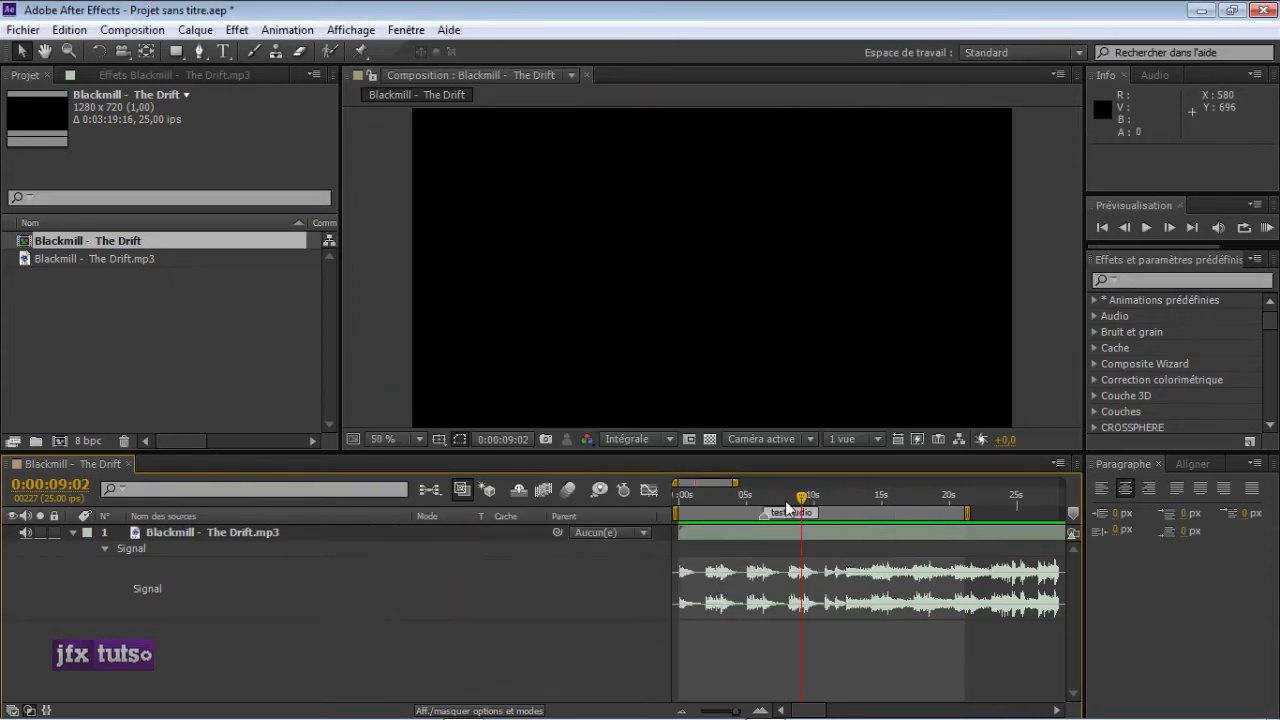
mouse_move(764, 517)
left_mouse_down()
mouse_move(837, 515)
mouse_move(749, 514)
mouse_move(777, 514)
left_mouse_up()
- Check the settings of the "test audio" marker without changing them, and delete the marker
right_click(777, 514)
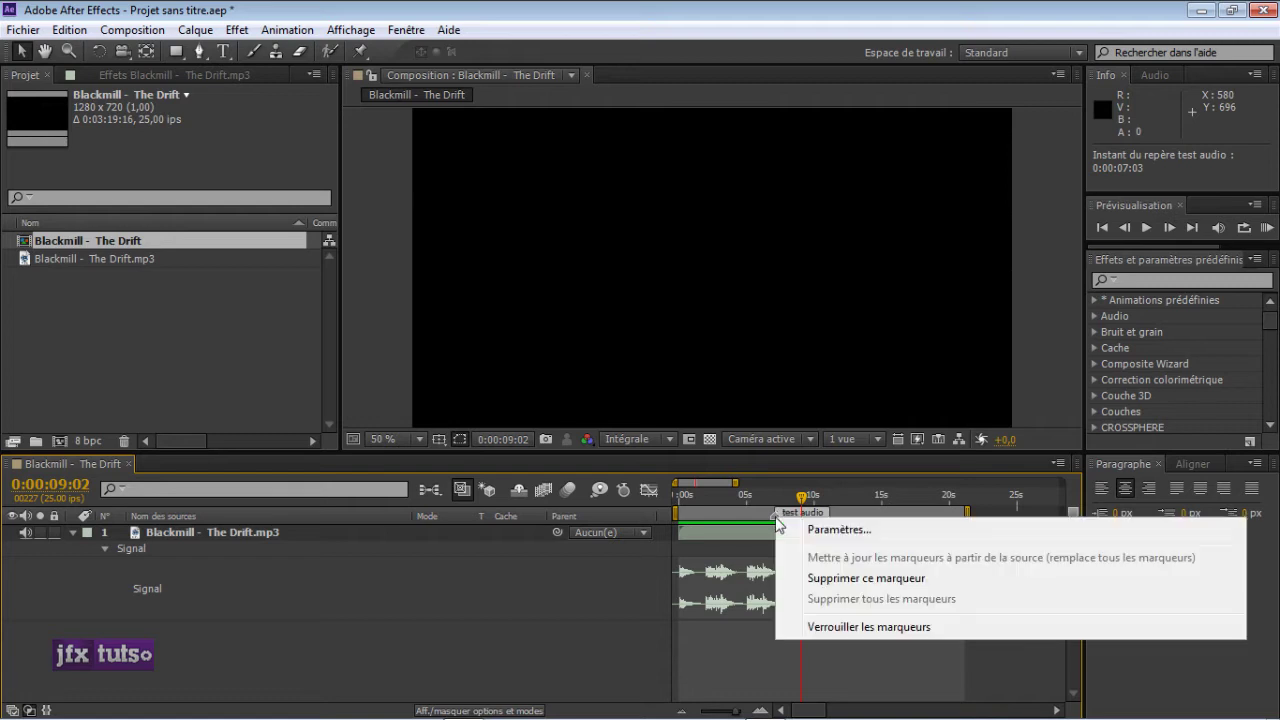
left_click(816, 532)
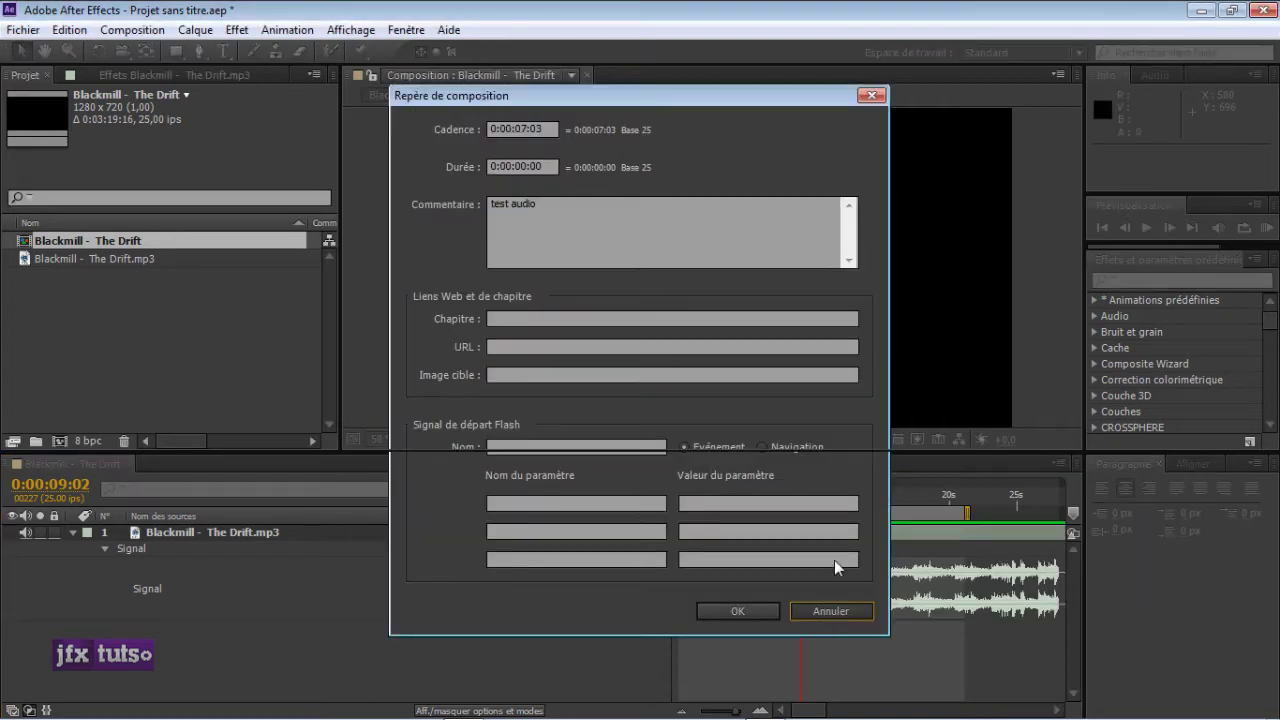
left_click(830, 611)
right_click(777, 514)
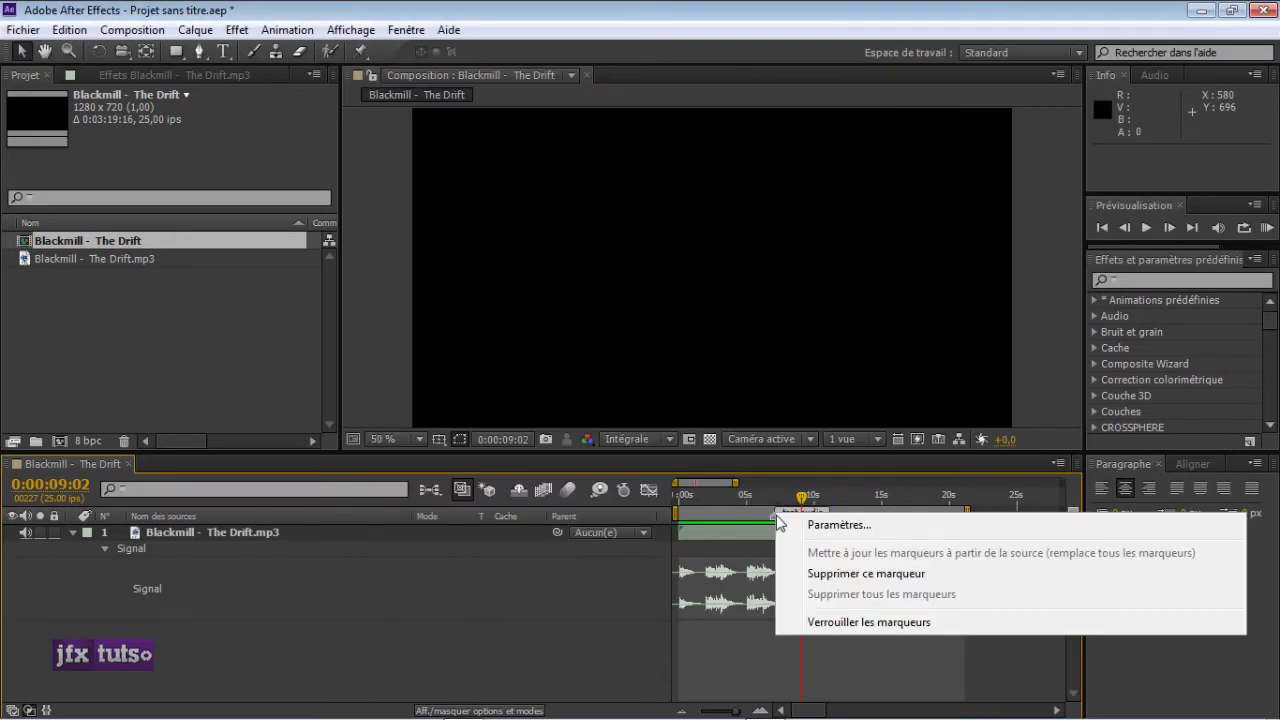
left_click(885, 570)
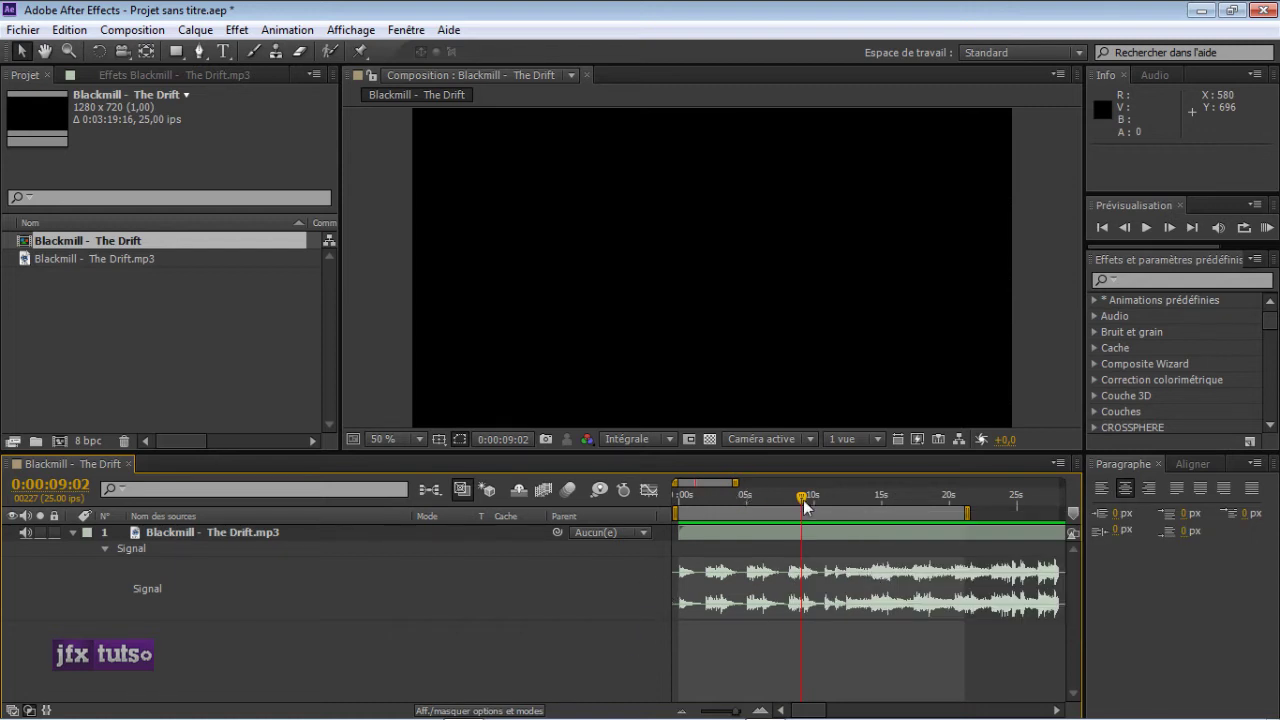
- Play the audio from the start and add twelve composition markers on its beats over roughly the first 12 seconds
left_click_drag(802, 498, 715, 495)
left_click_drag(711, 497, 624, 496)
left_click_drag(723, 499, 676, 496)
key("KP_Decimal")
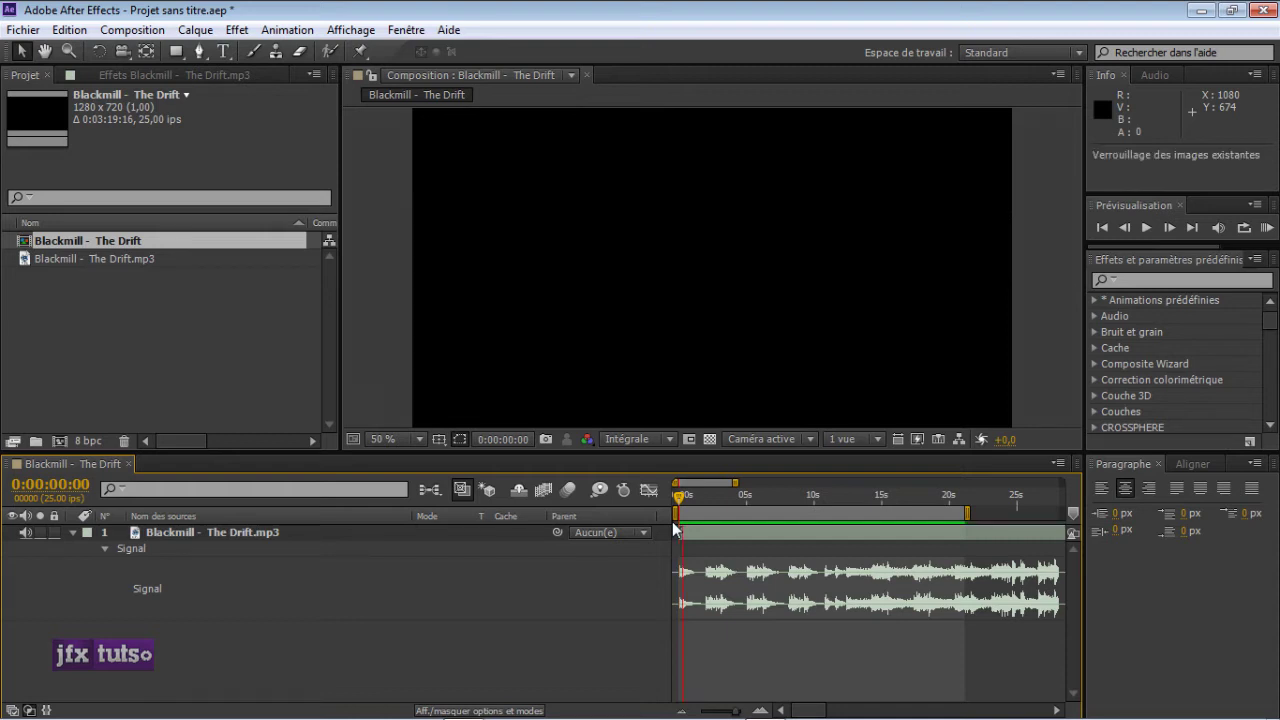
key("KP_Multiply")
key("KP_Multiply")
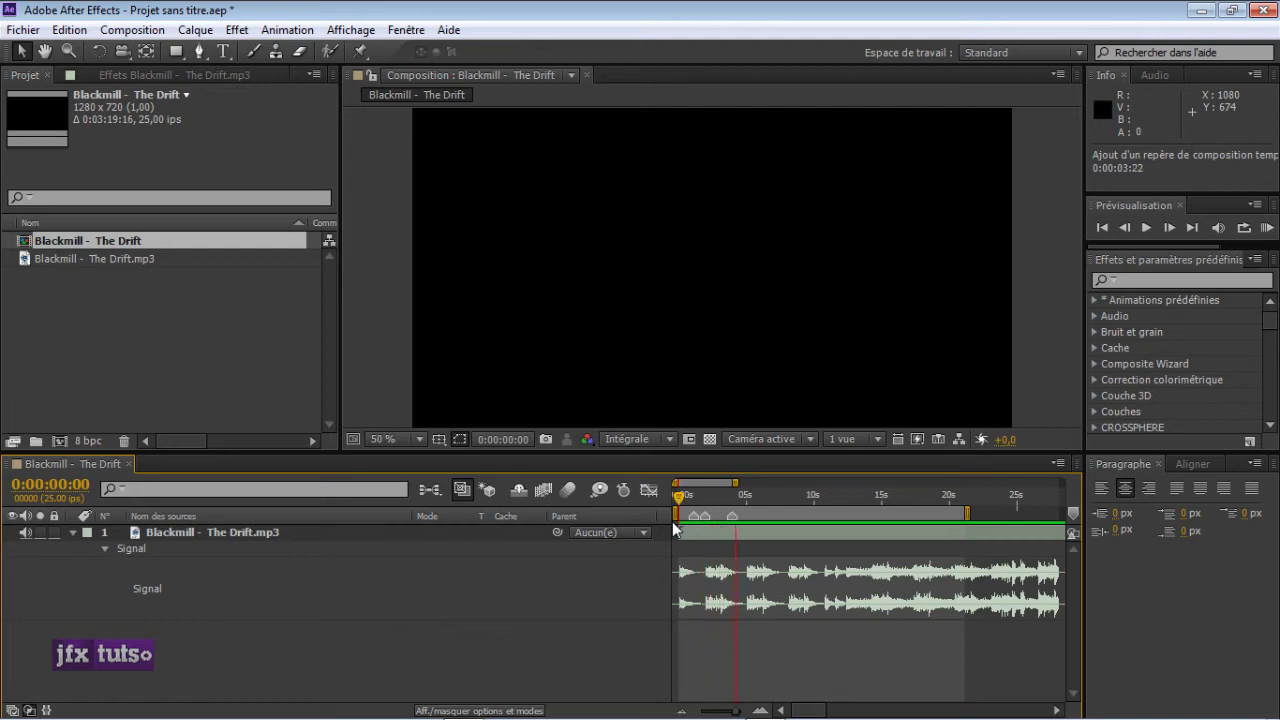
key("KP_Multiply")
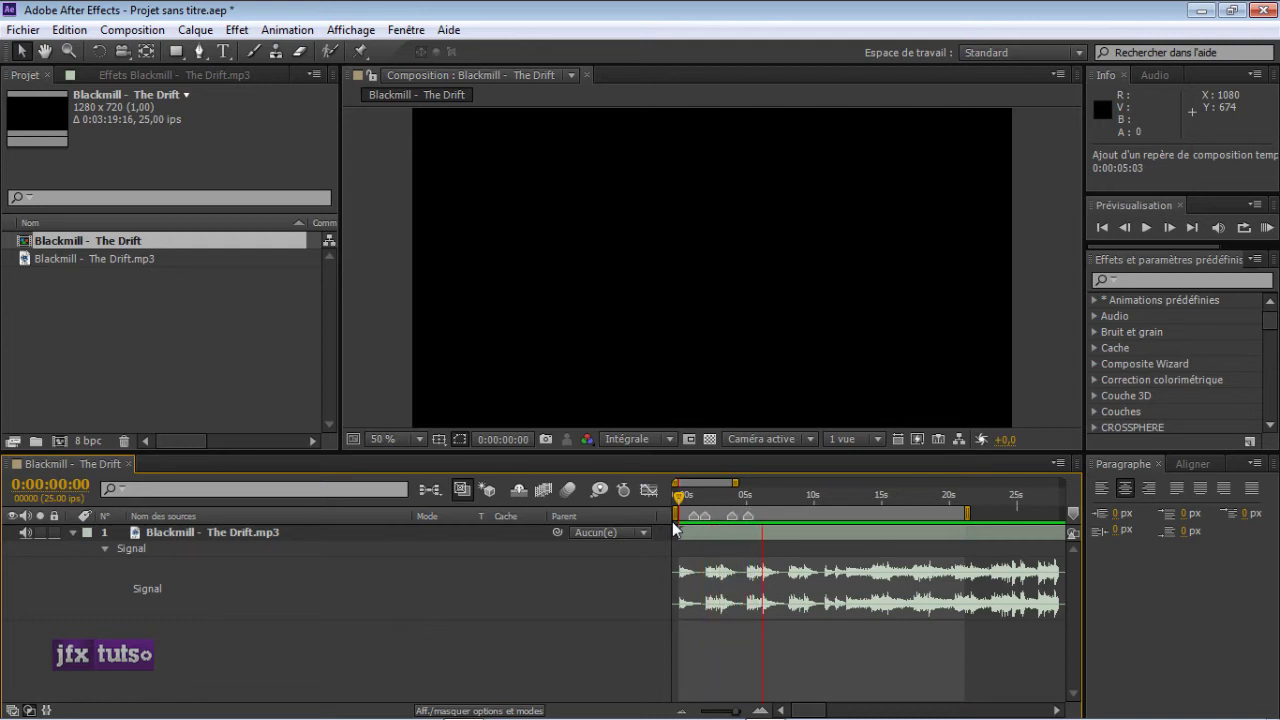
key("KP_Multiply")
key("KP_Multiply")
key("KP_Multiply")
key("KP_Multiply")
key("KP_Multiply")
key("space")
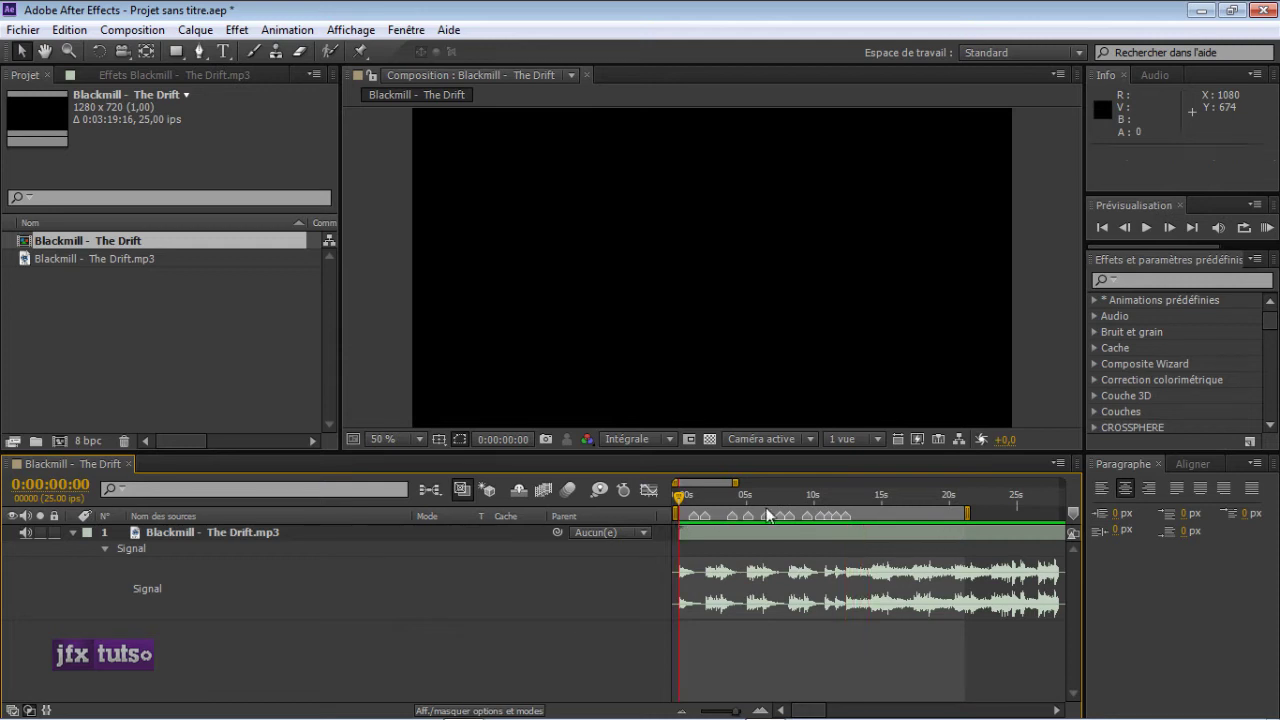
- Try shifting the audio layer 0:00:02:20 earlier against the beat markers, and undo the shift
left_click(738, 712)
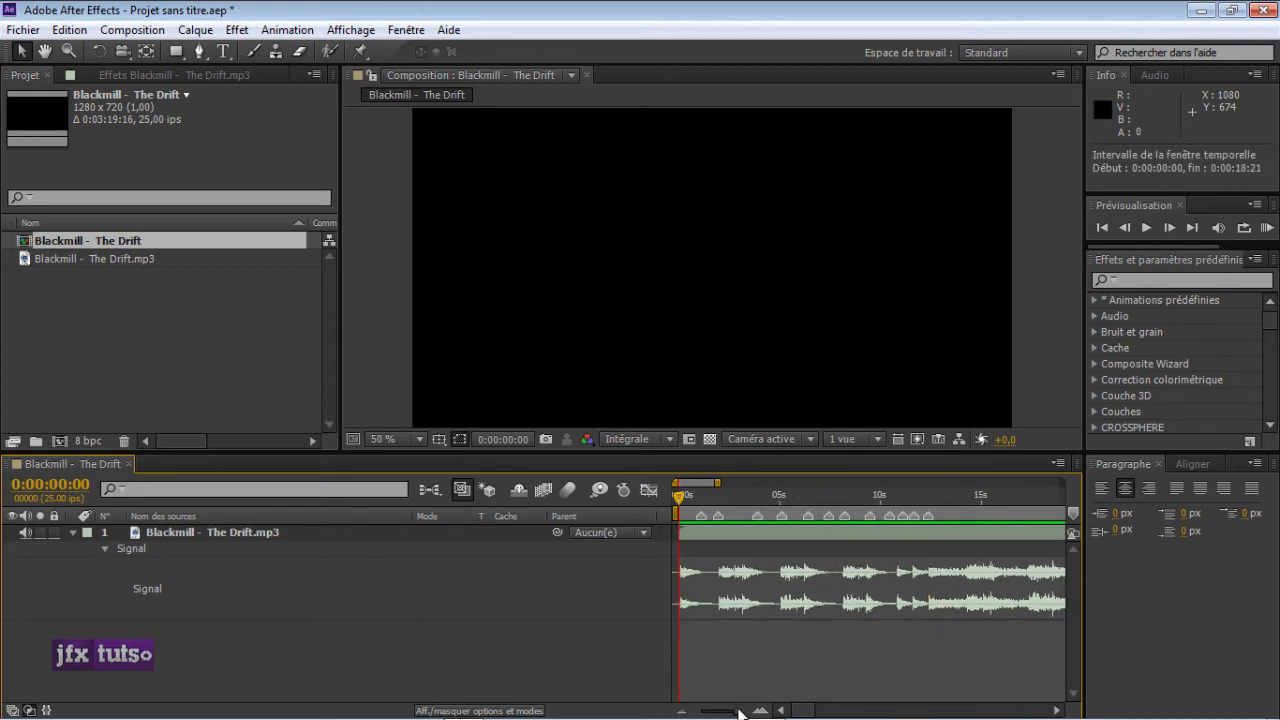
left_click(946, 533)
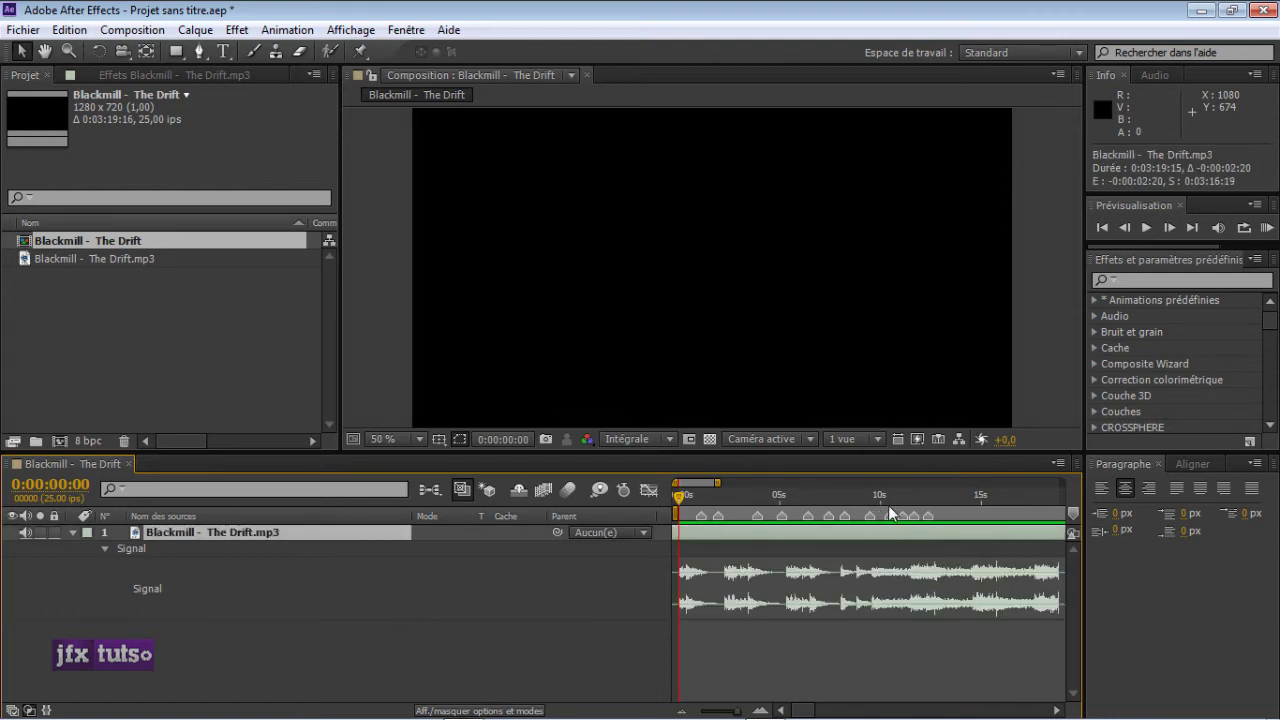
key("ctrl+z")
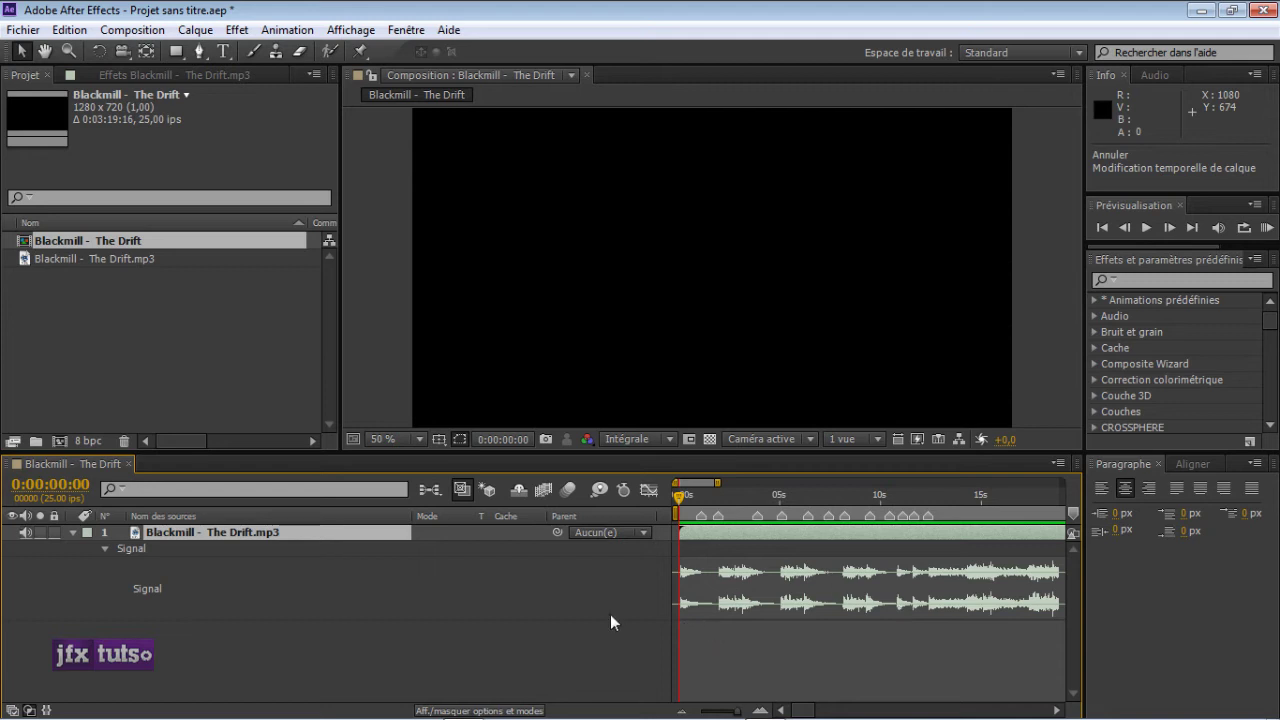
left_click(525, 640)
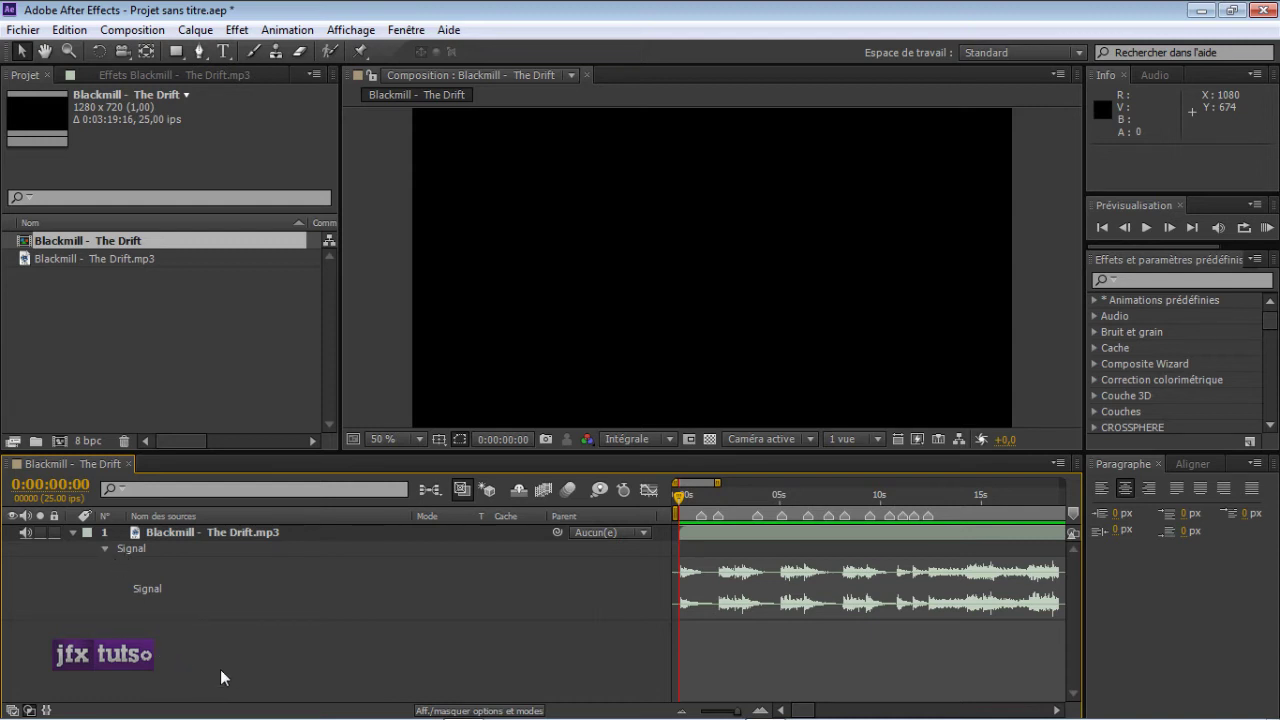
- Create a black 1280 x 720 px solid layer named "Spectre"
key("ctrl+y")
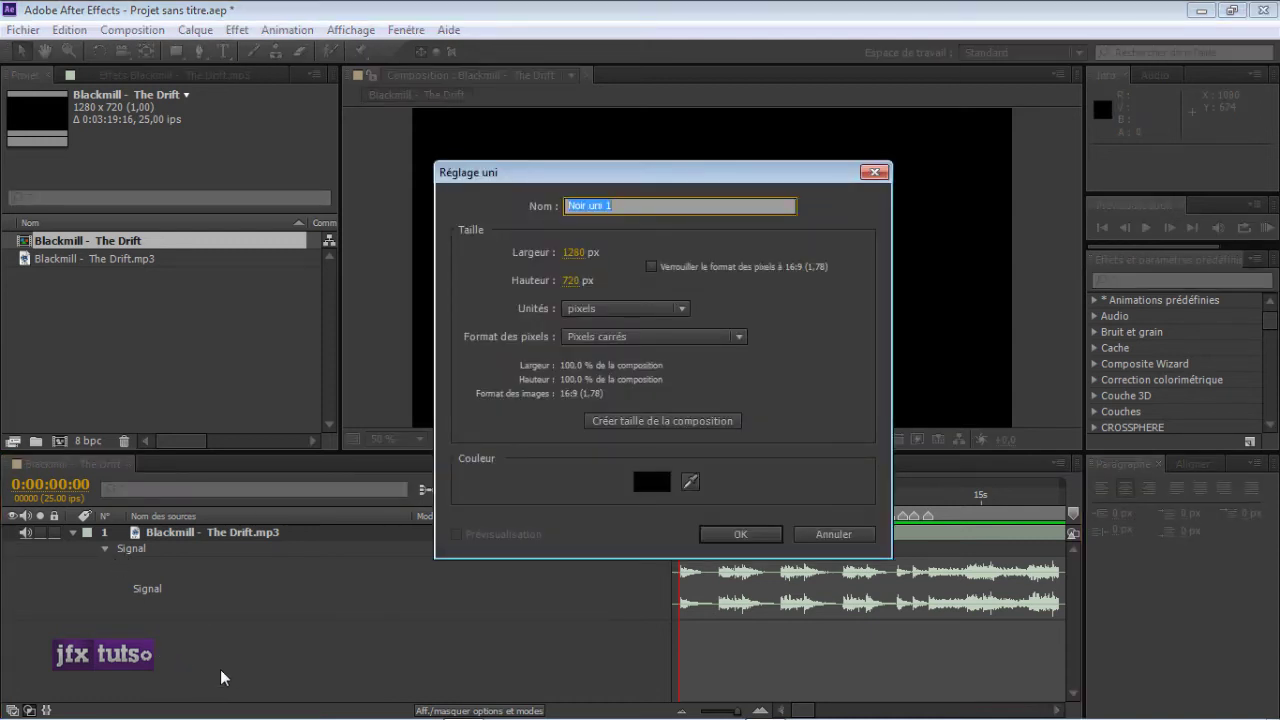
type("Spectre")
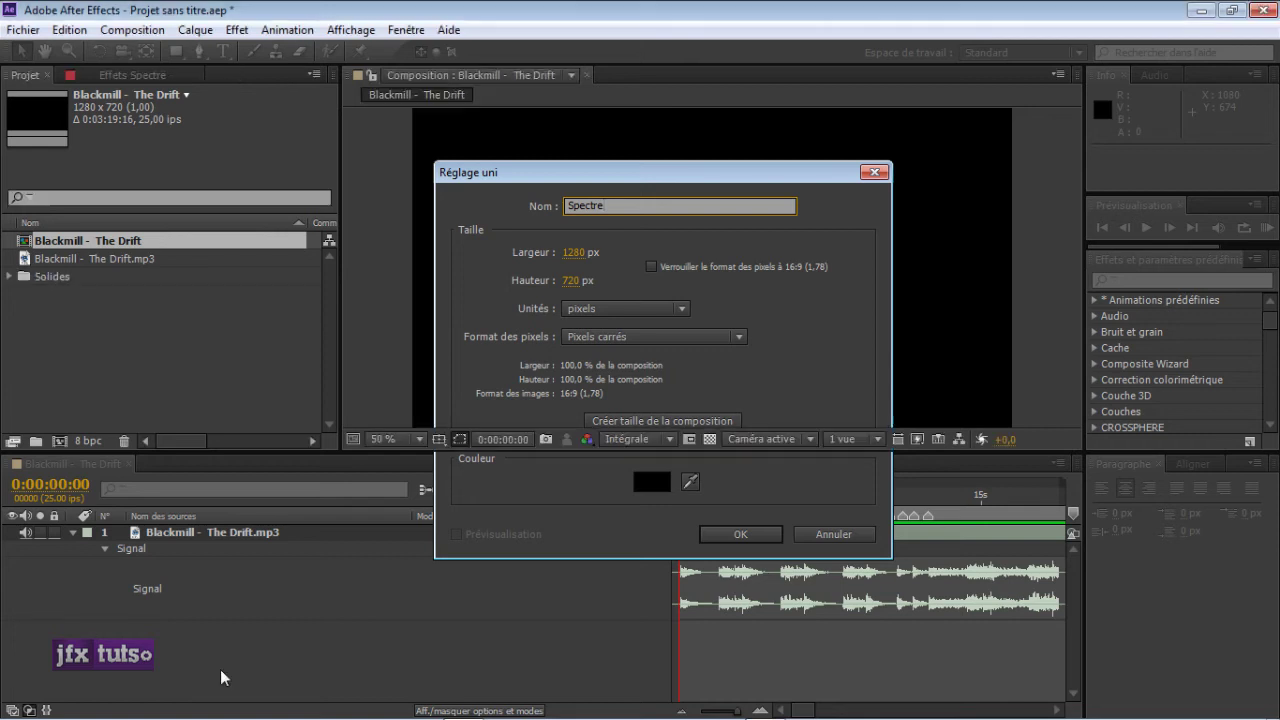
key("Return")
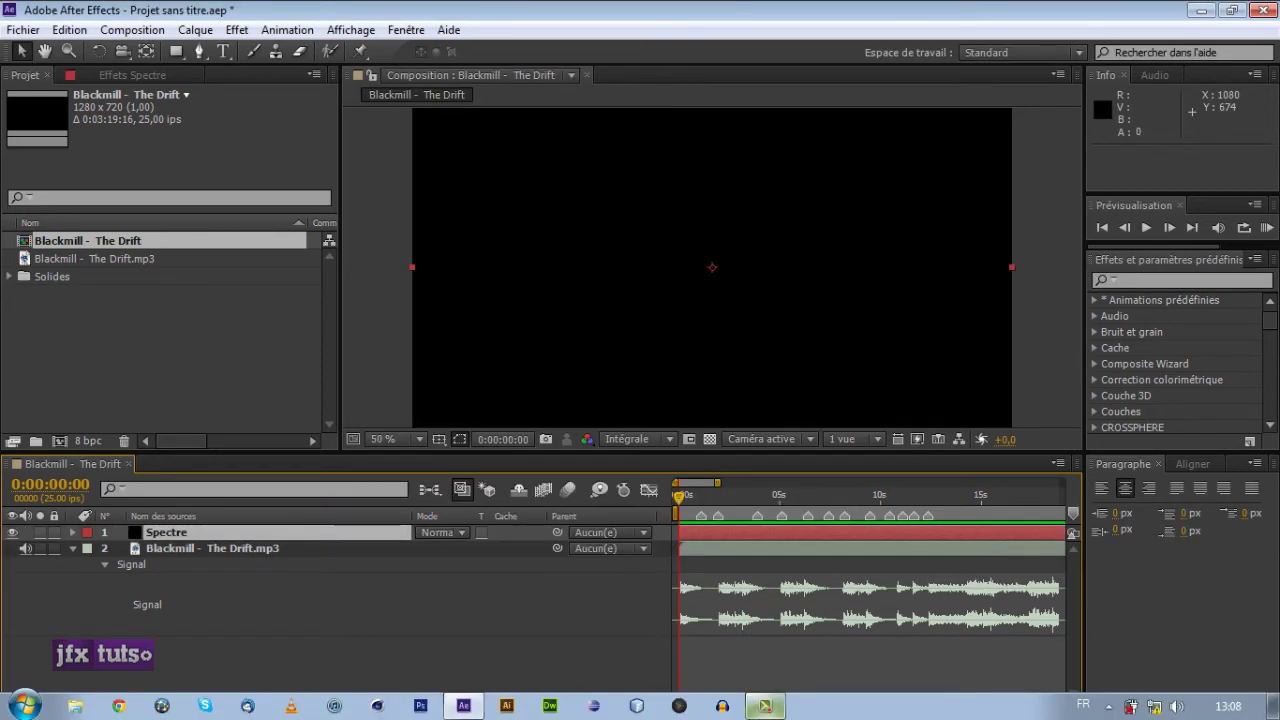
- Find the Spectre audio effect and apply it to the Spectre layer
left_click(1131, 281)
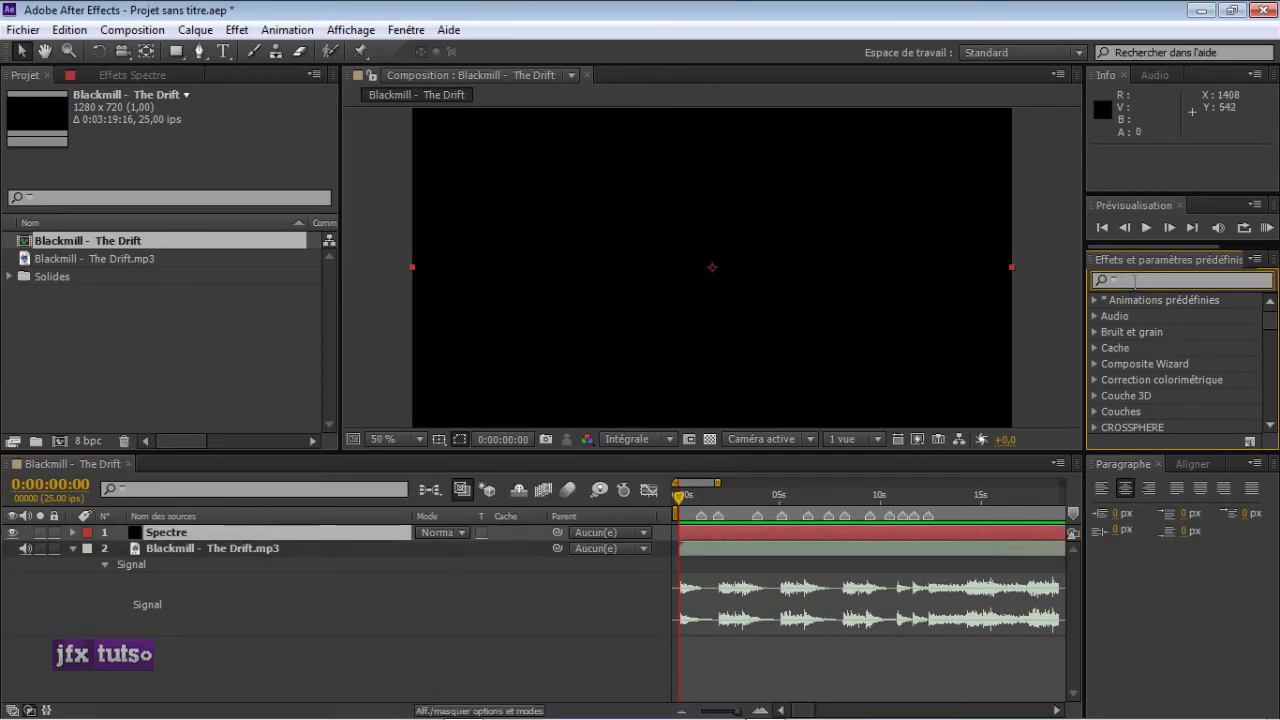
type("spectr")
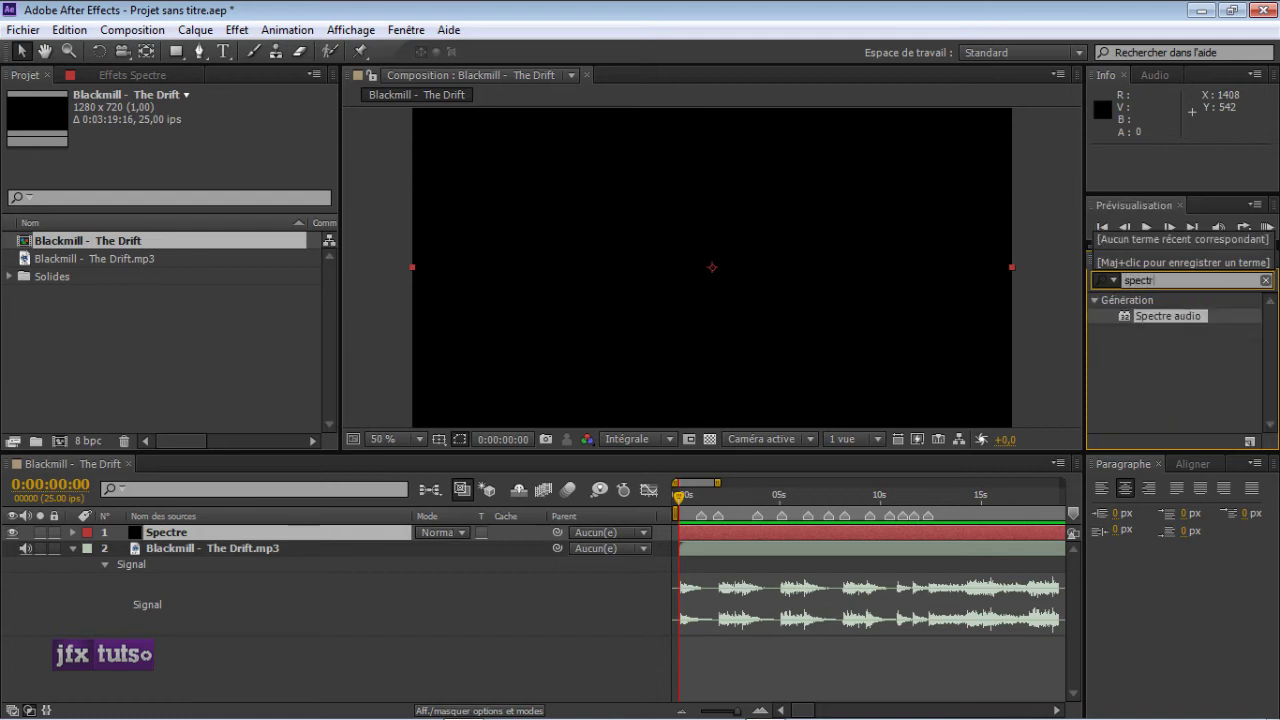
double_click(1167, 315)
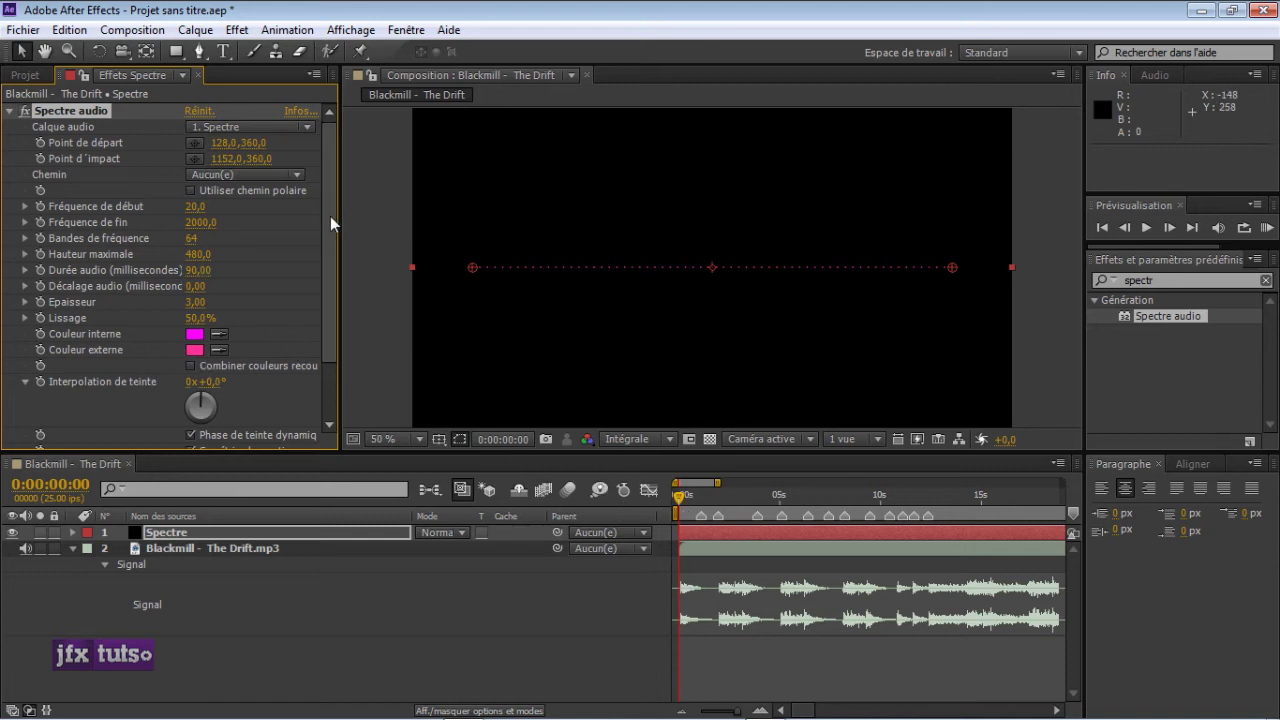
- Set the Spectre audio effect's audio layer to Blackmill - The Drift.mp3 and its maximum height to 6140
left_click_drag(330, 216, 328, 278)
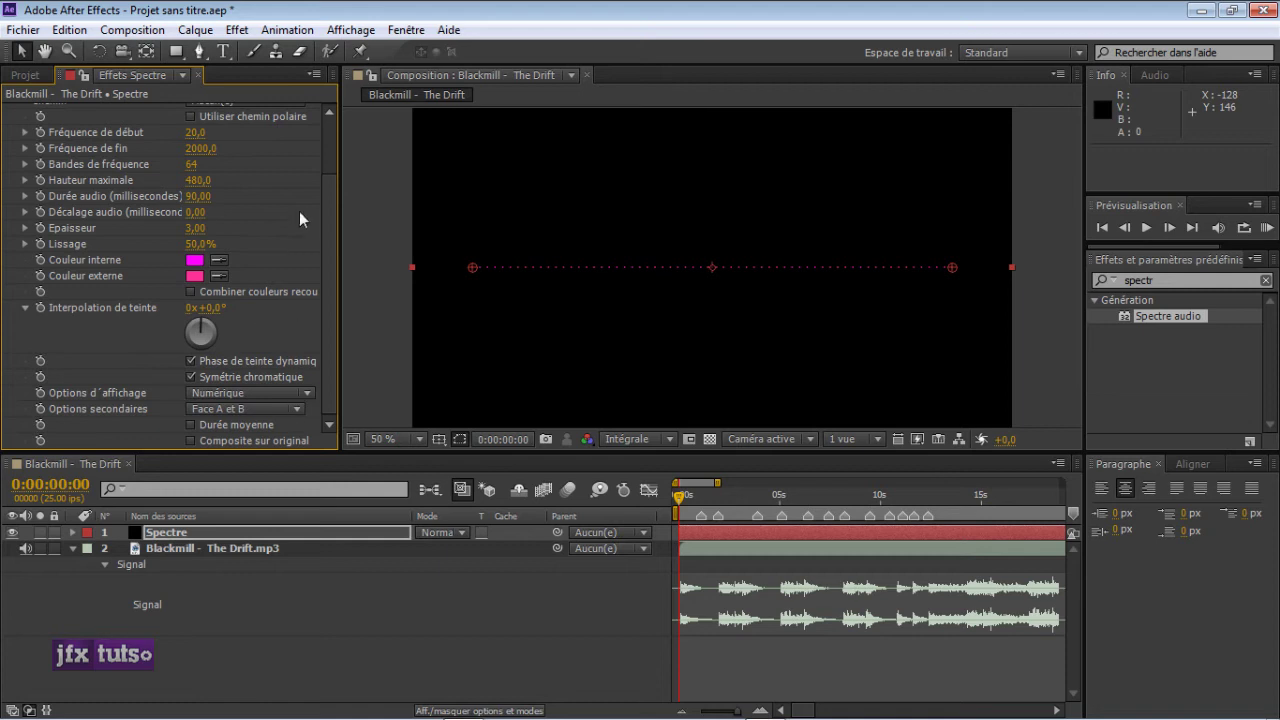
scroll(310, 205, "up", 3)
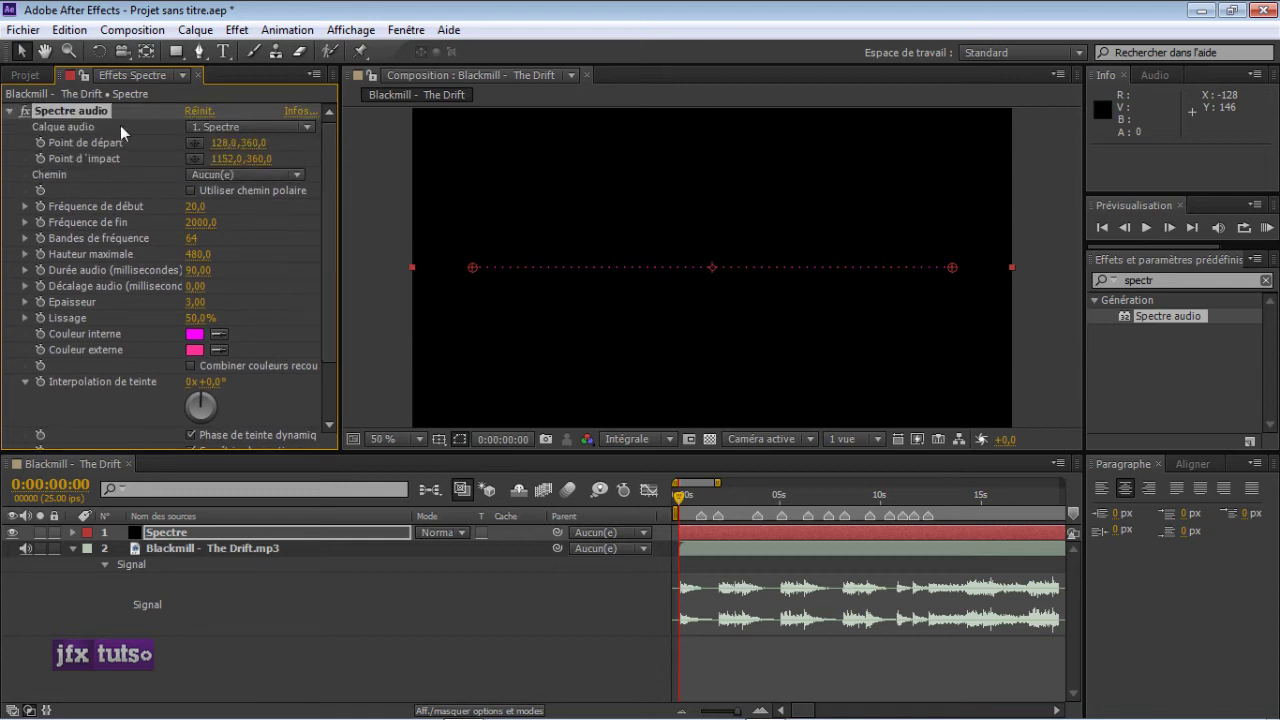
left_click(241, 129)
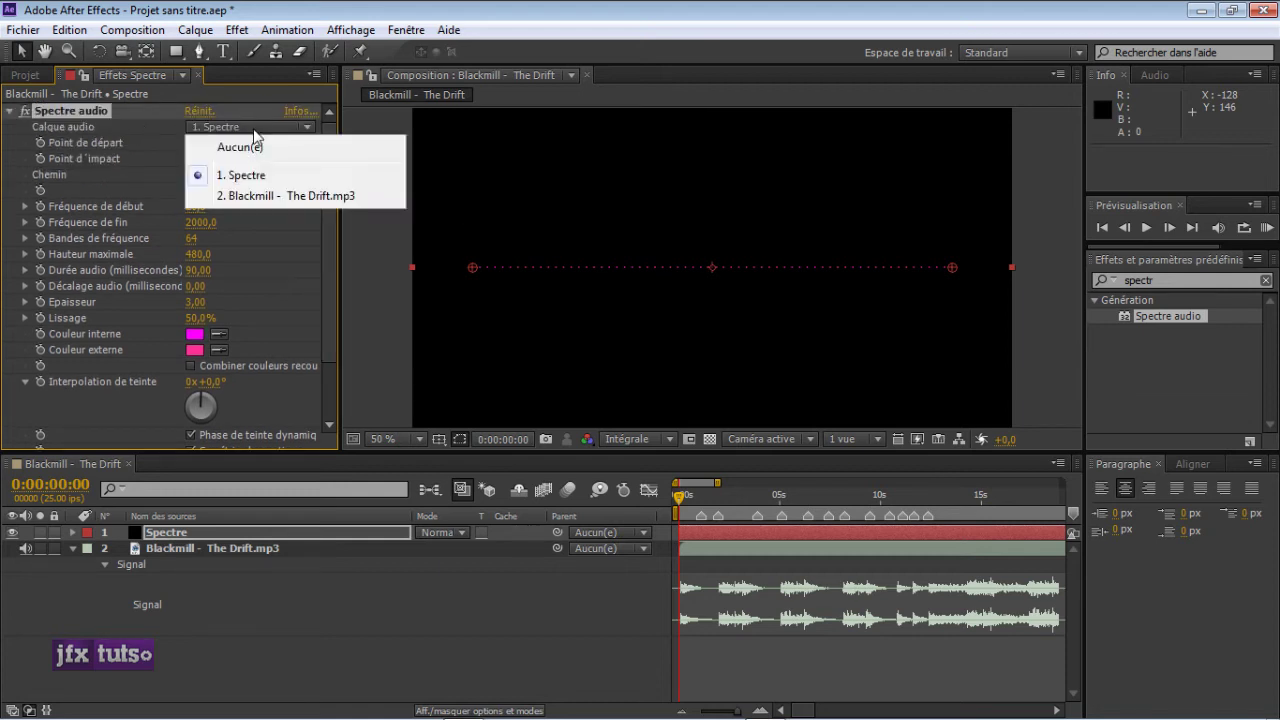
left_click(256, 197)
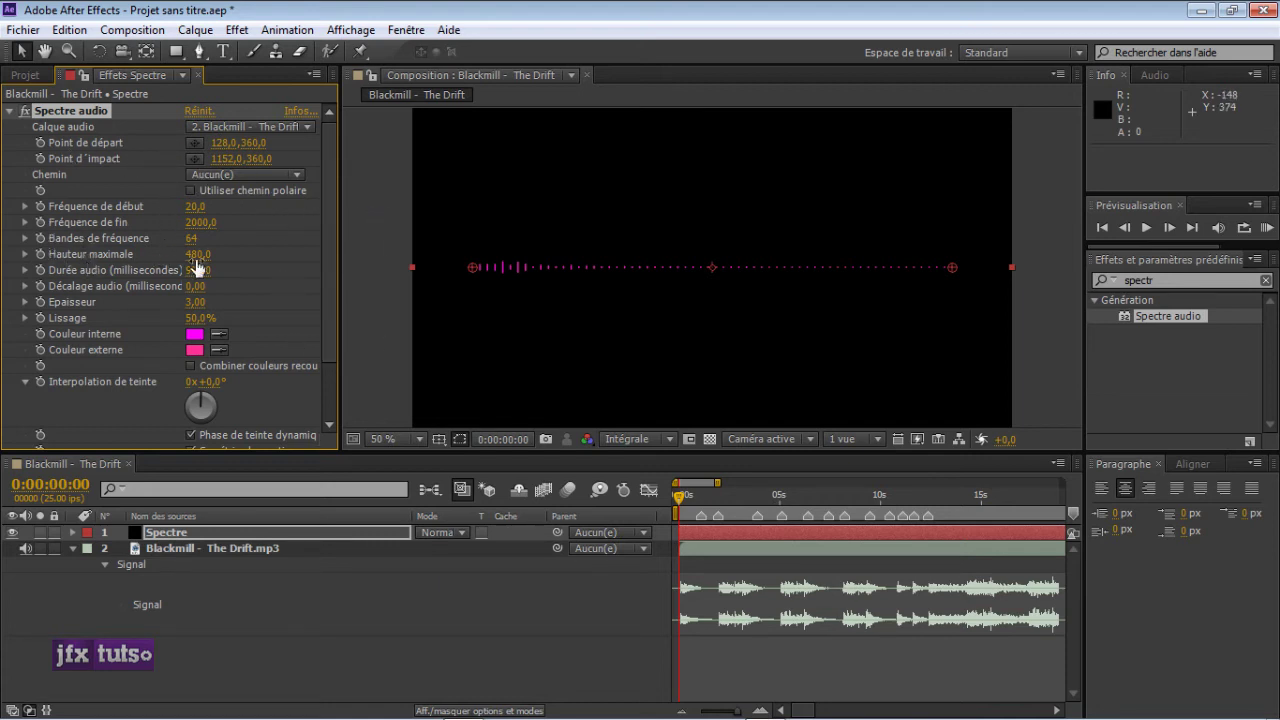
left_click_drag(197, 254, 711, 242)
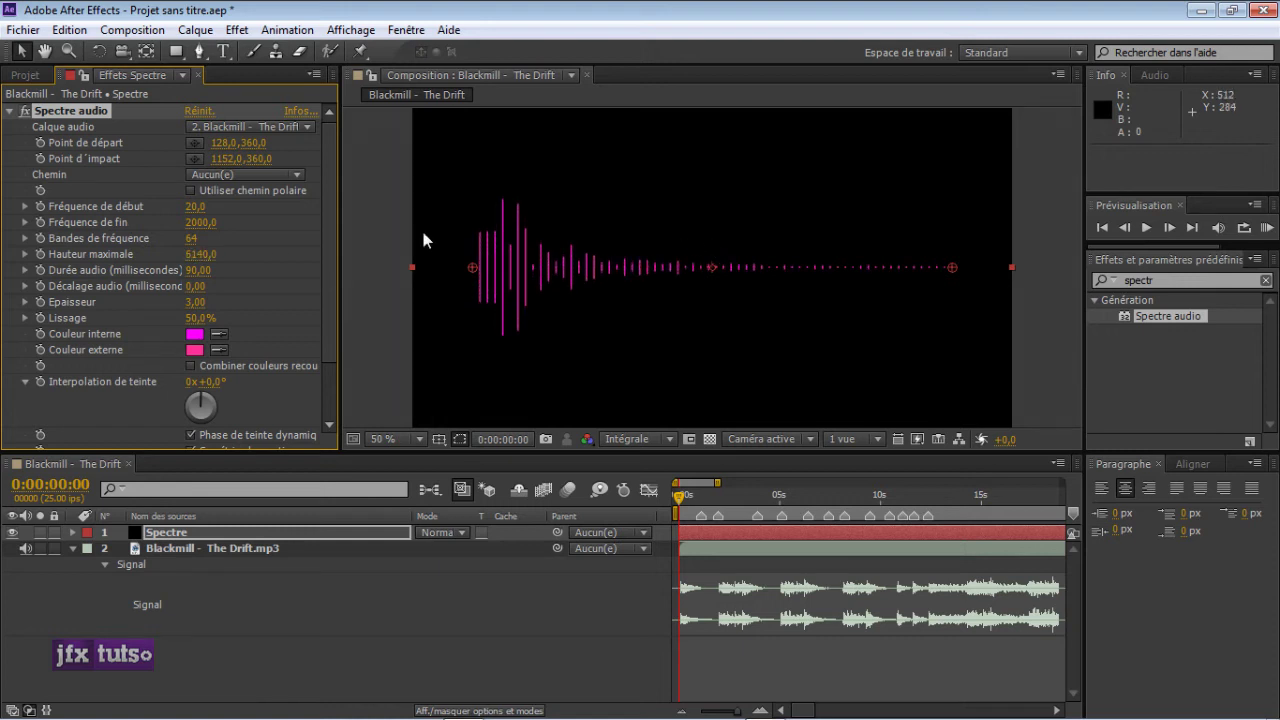
- Set the spectrum's inside colour to light blue 0090FF and its outside colour to violet-blue 3C32FF
left_click(193, 337)
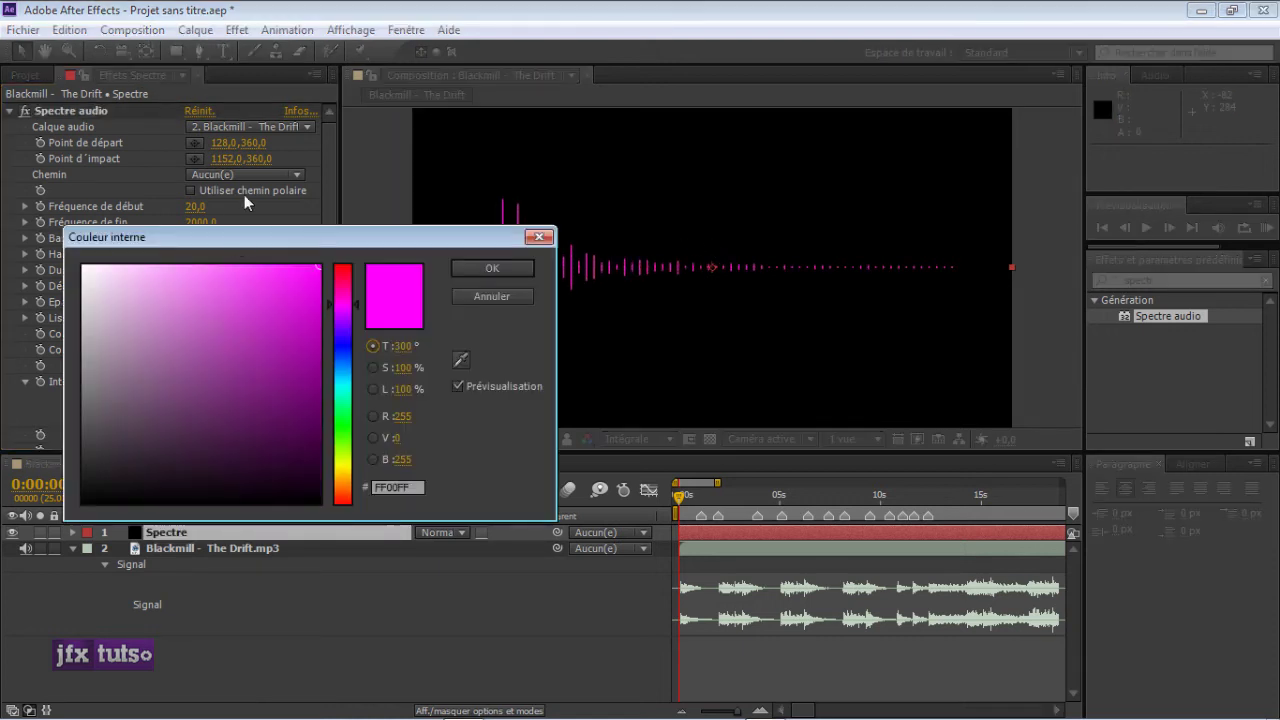
left_click_drag(353, 339, 350, 364)
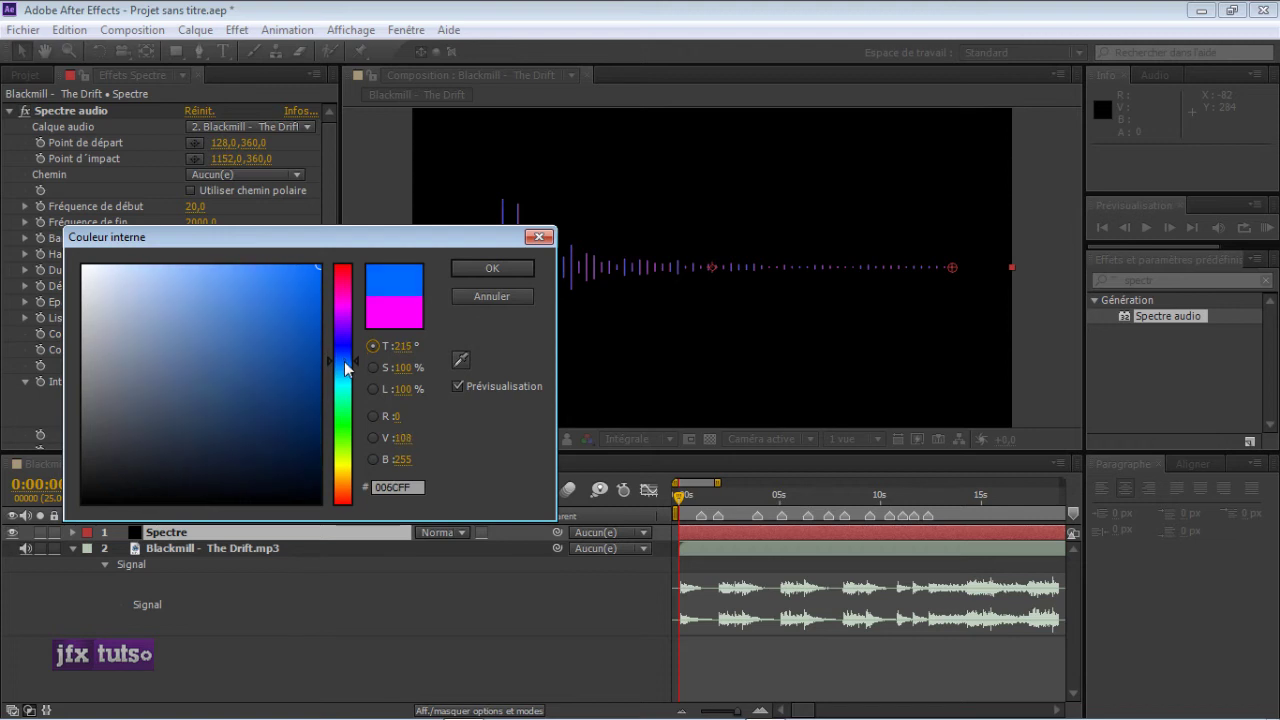
left_click(453, 271)
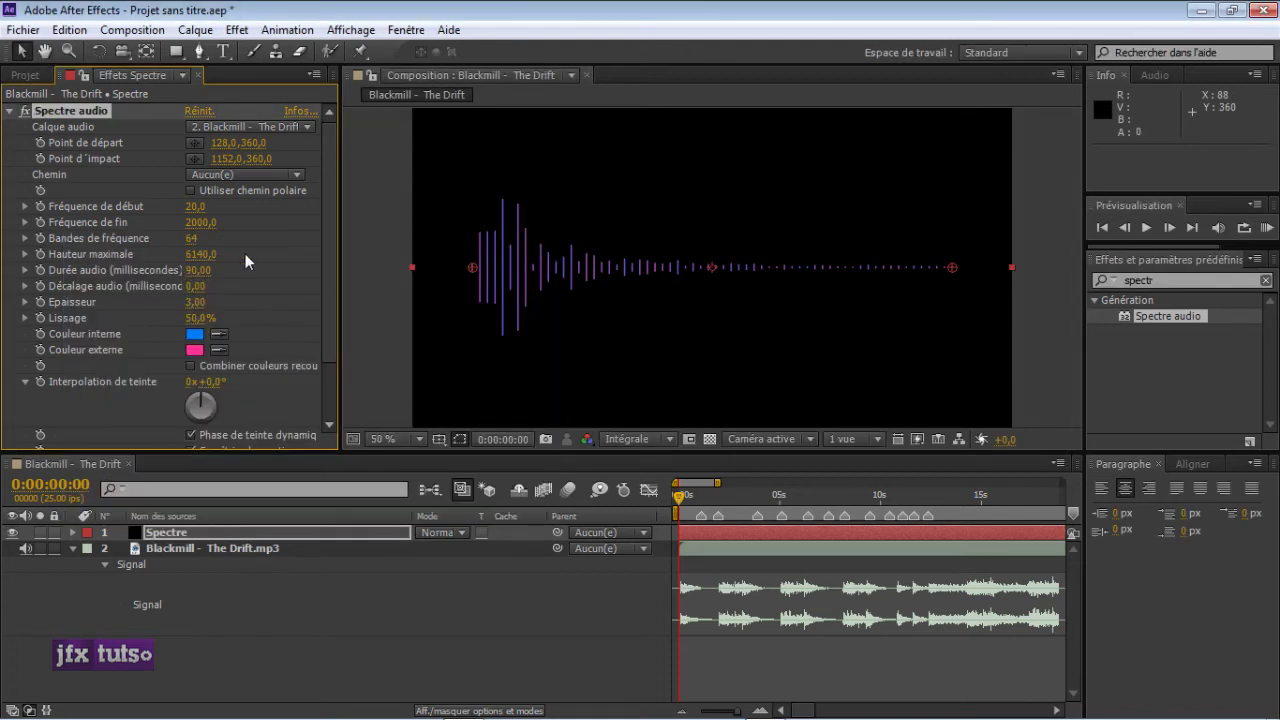
left_click(200, 352)
left_click_drag(343, 345, 345, 357)
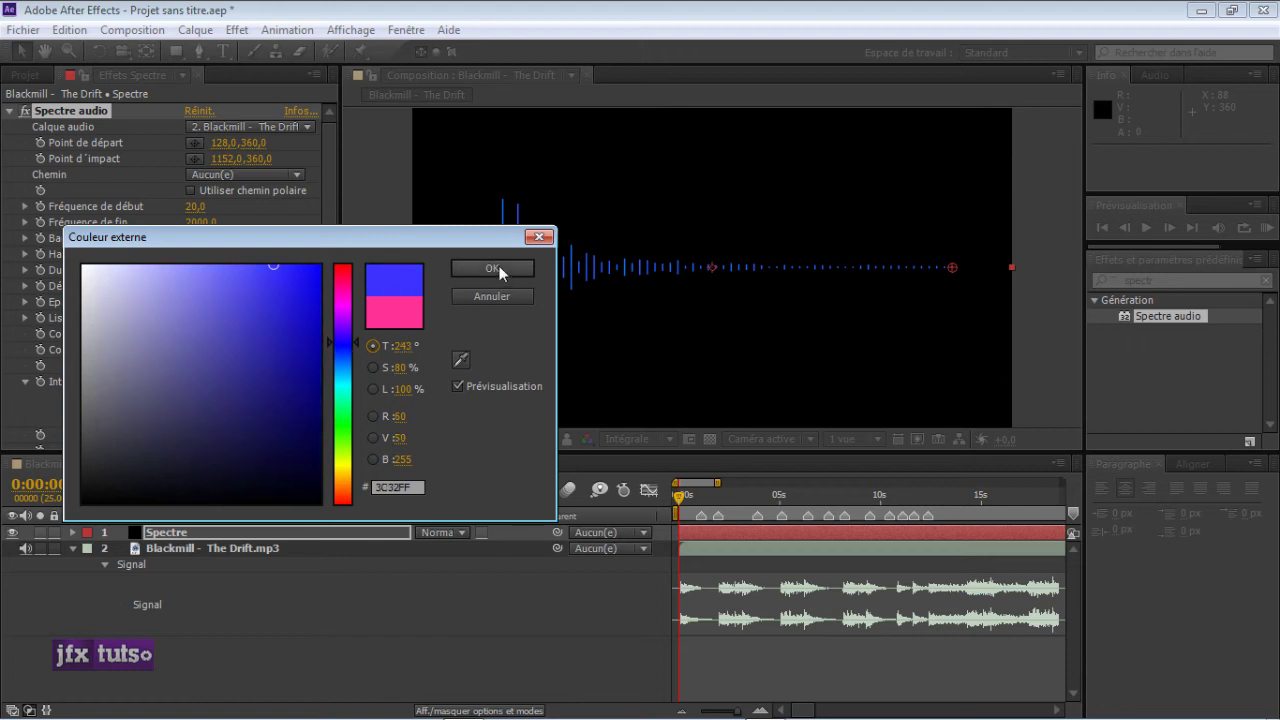
left_click(494, 268)
left_click(196, 333)
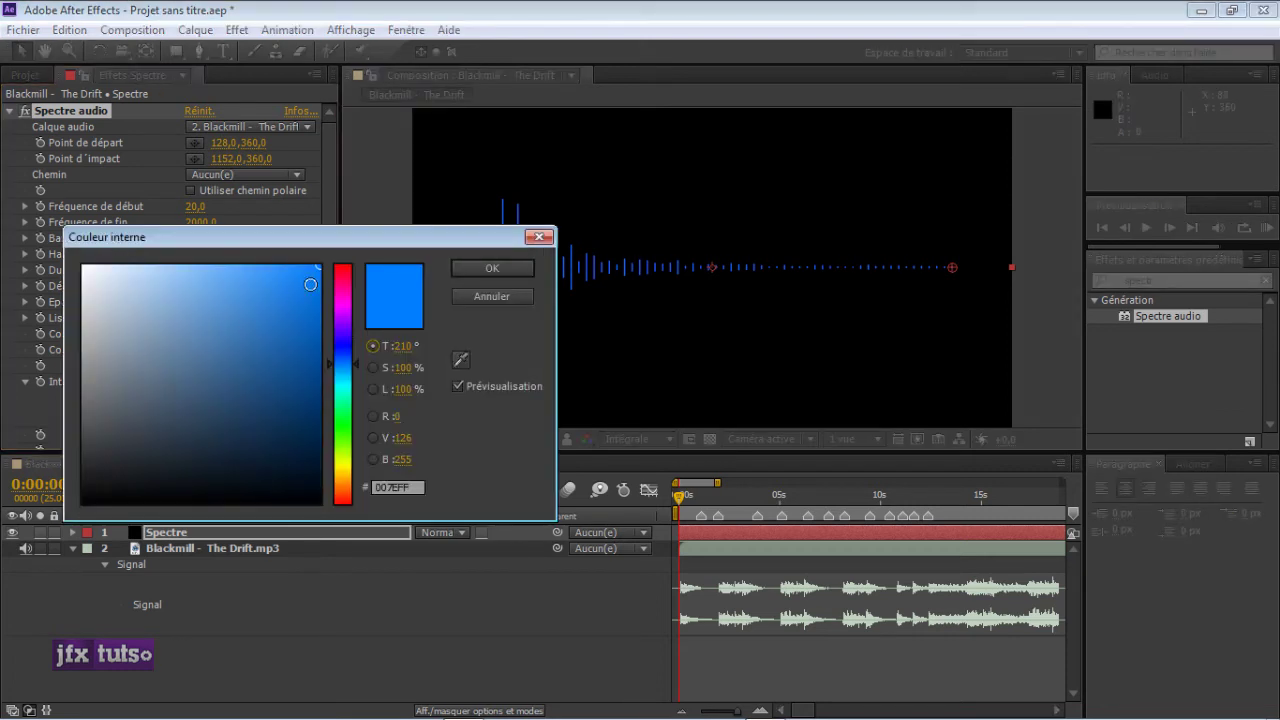
left_click(331, 367)
left_click(515, 266)
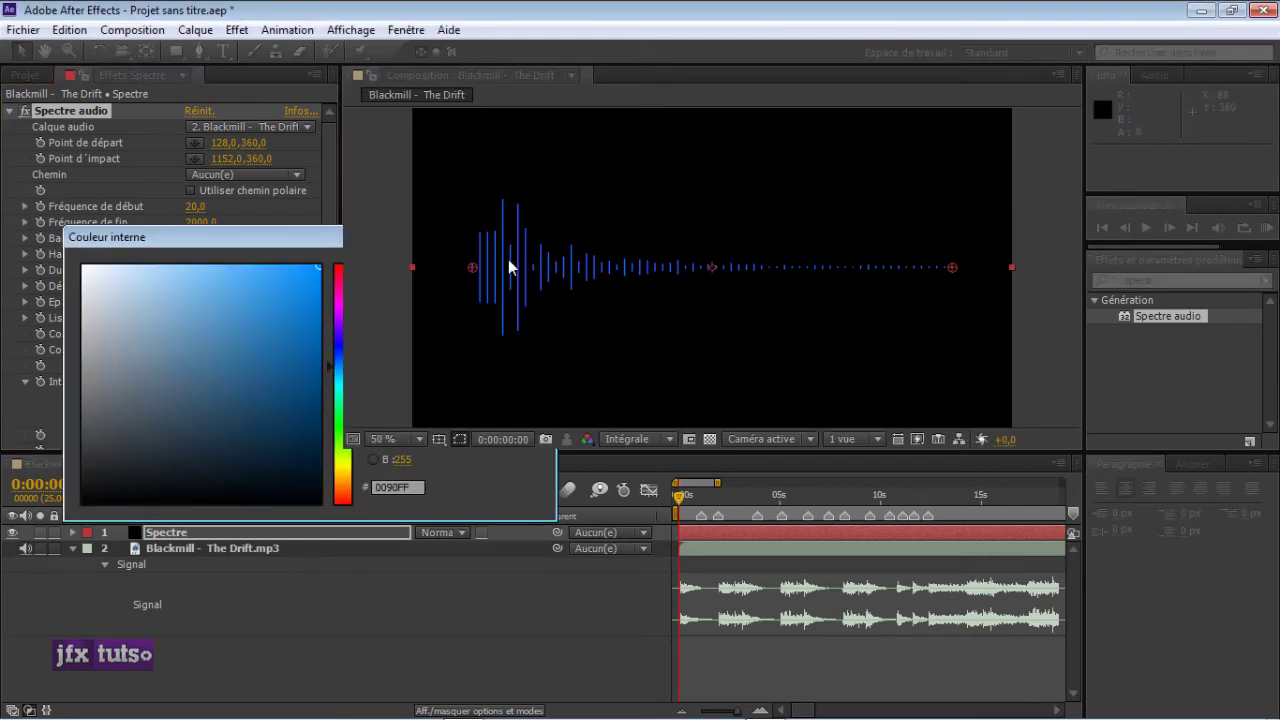
- Move the current time to 0:00:00:05 and run a RAM preview of the recoloured spectrum with the audio
left_click_drag(327, 283, 323, 343)
mouse_move(679, 494)
left_mouse_down()
mouse_move(722, 502)
mouse_move(684, 492)
left_mouse_up()
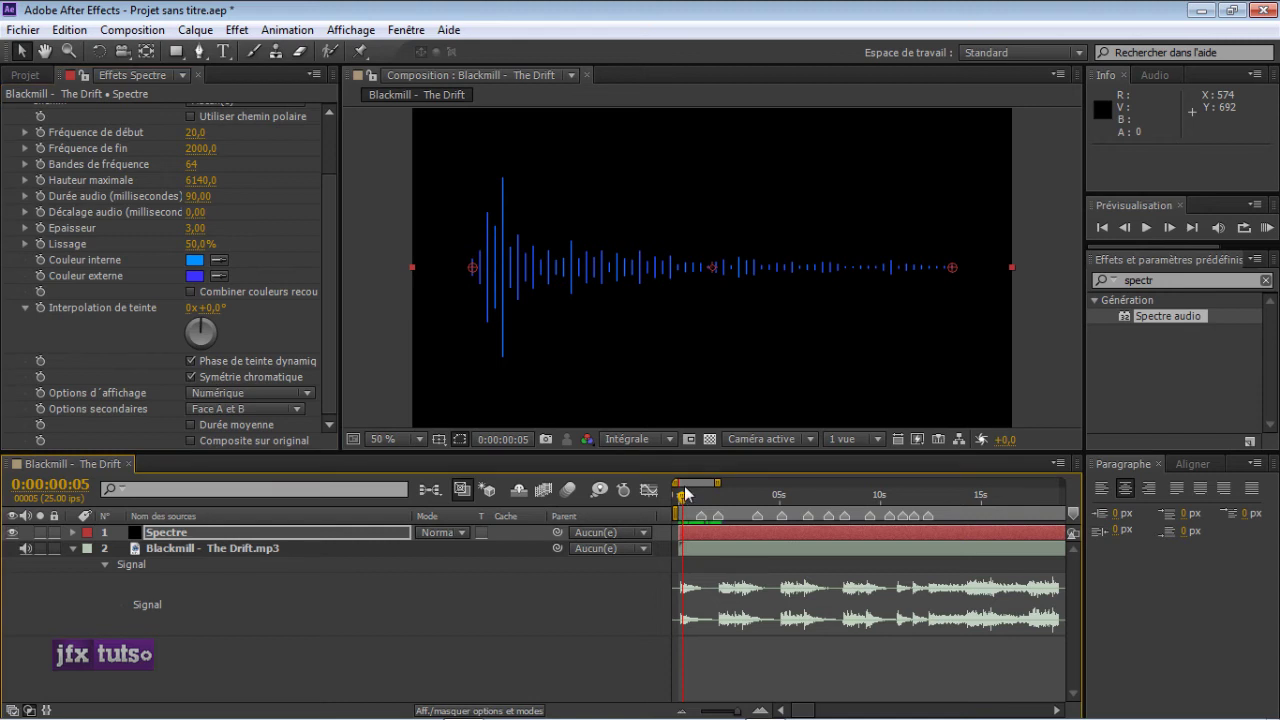
key("KP_0")
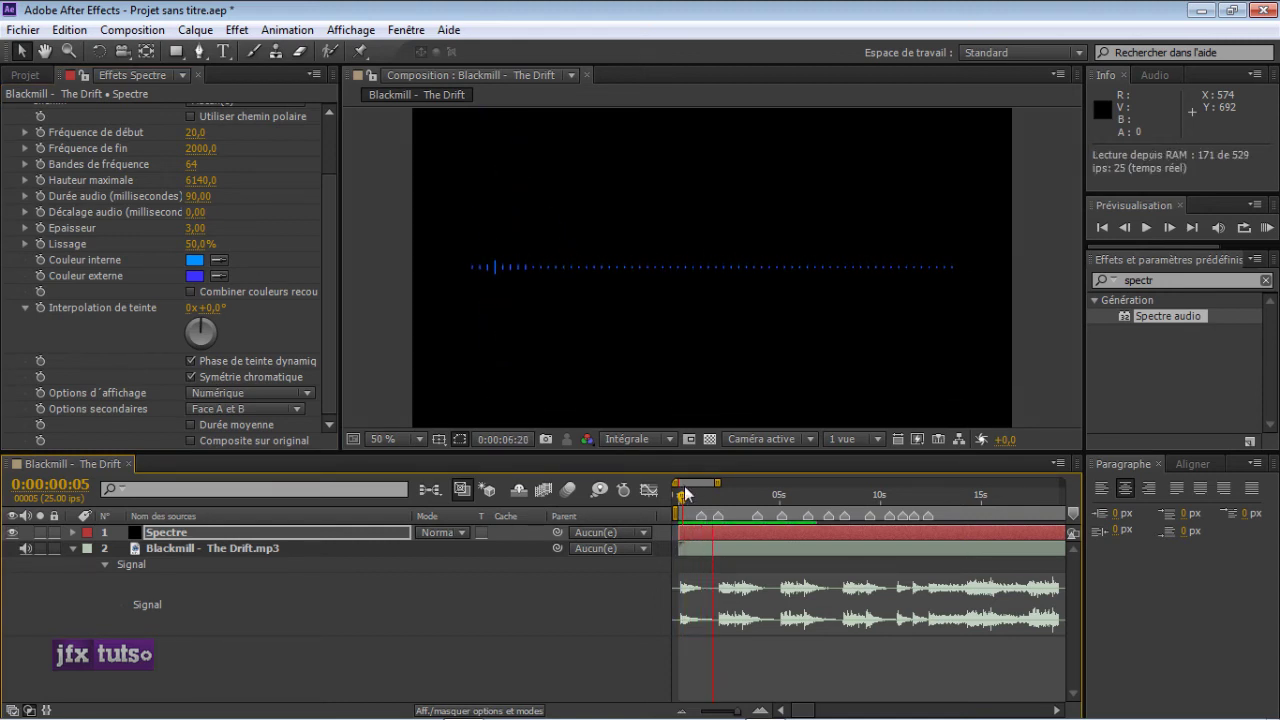
key("space")
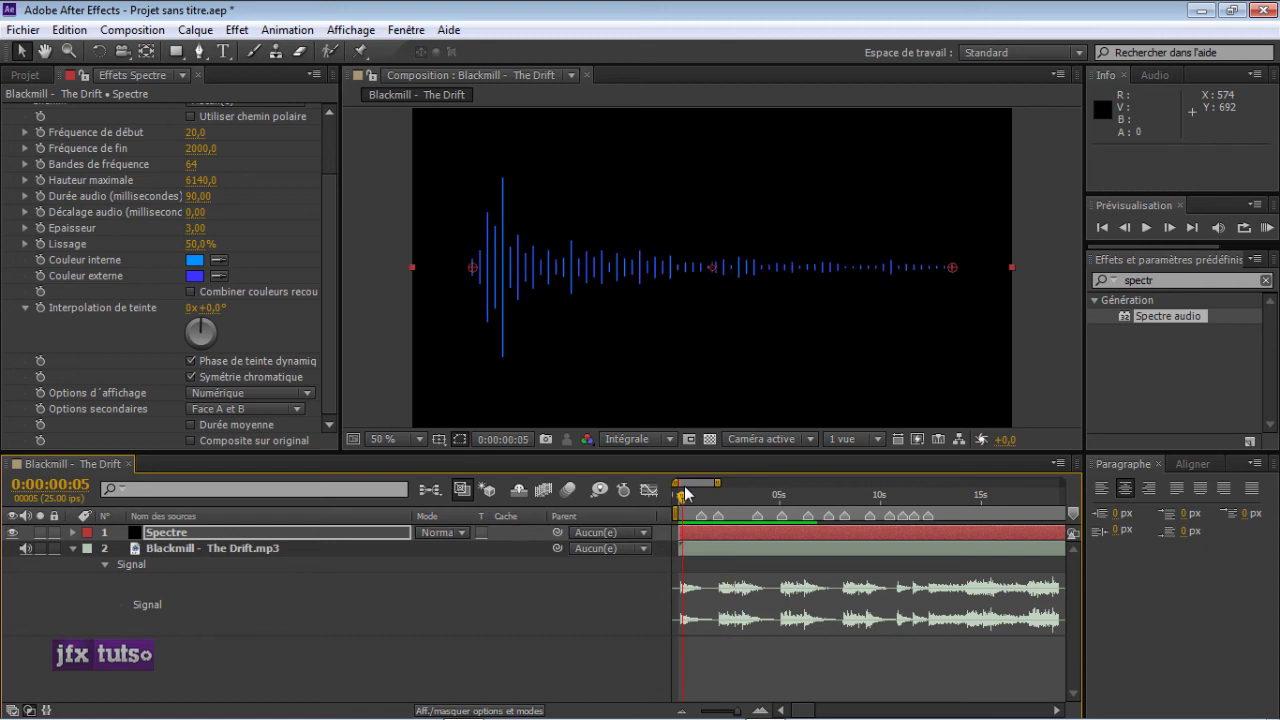
- Try the Lignes analogiques display option on the Spectre audio effect and switch it to Points analogiques
left_click(330, 262)
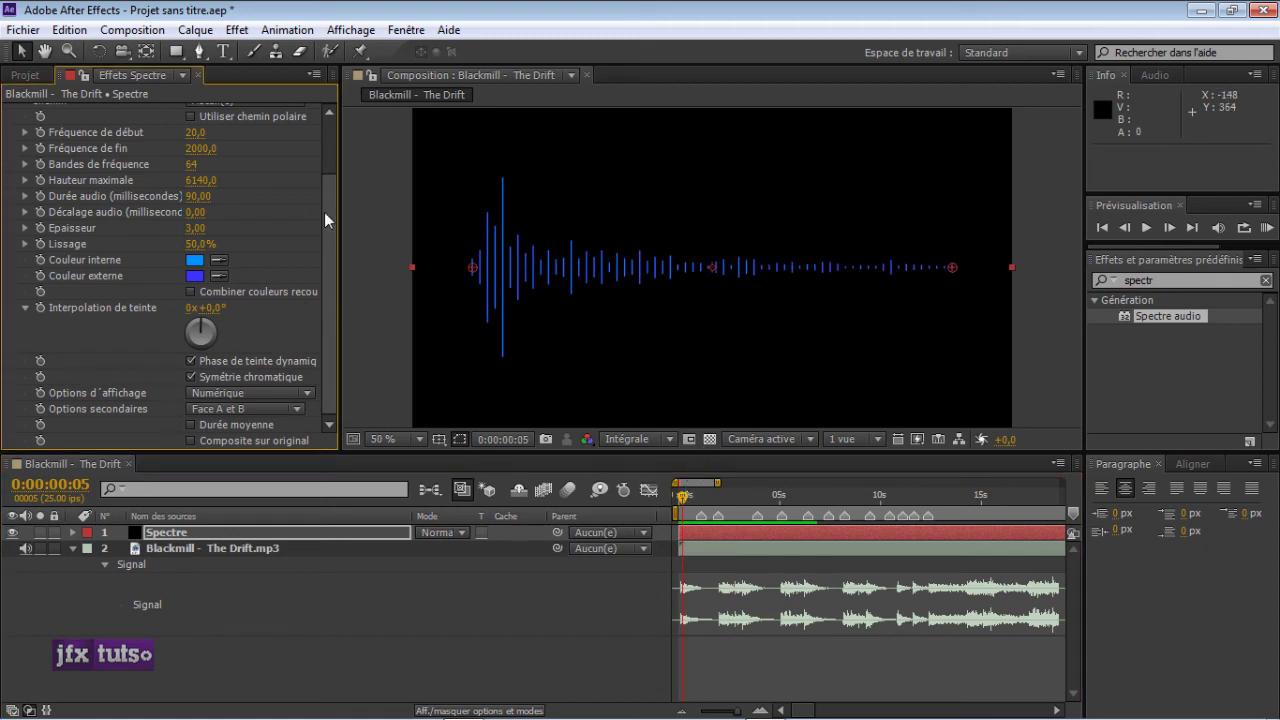
left_click(263, 396)
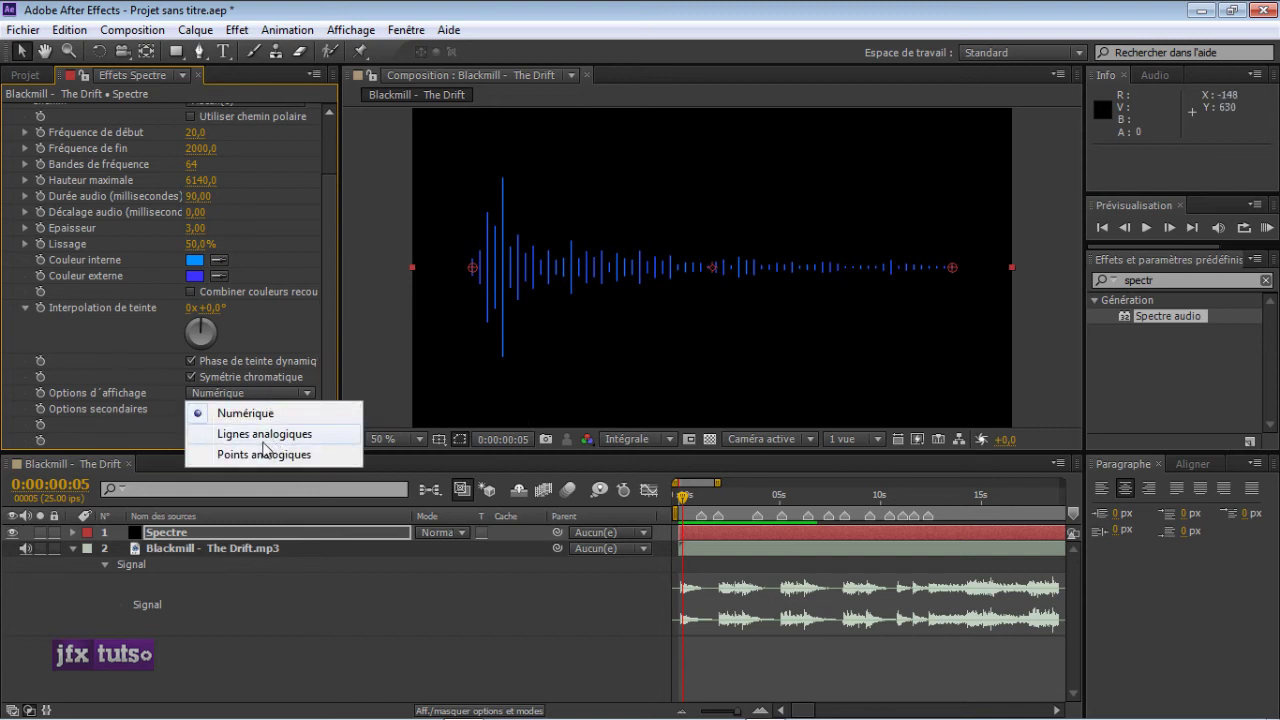
left_click(322, 433)
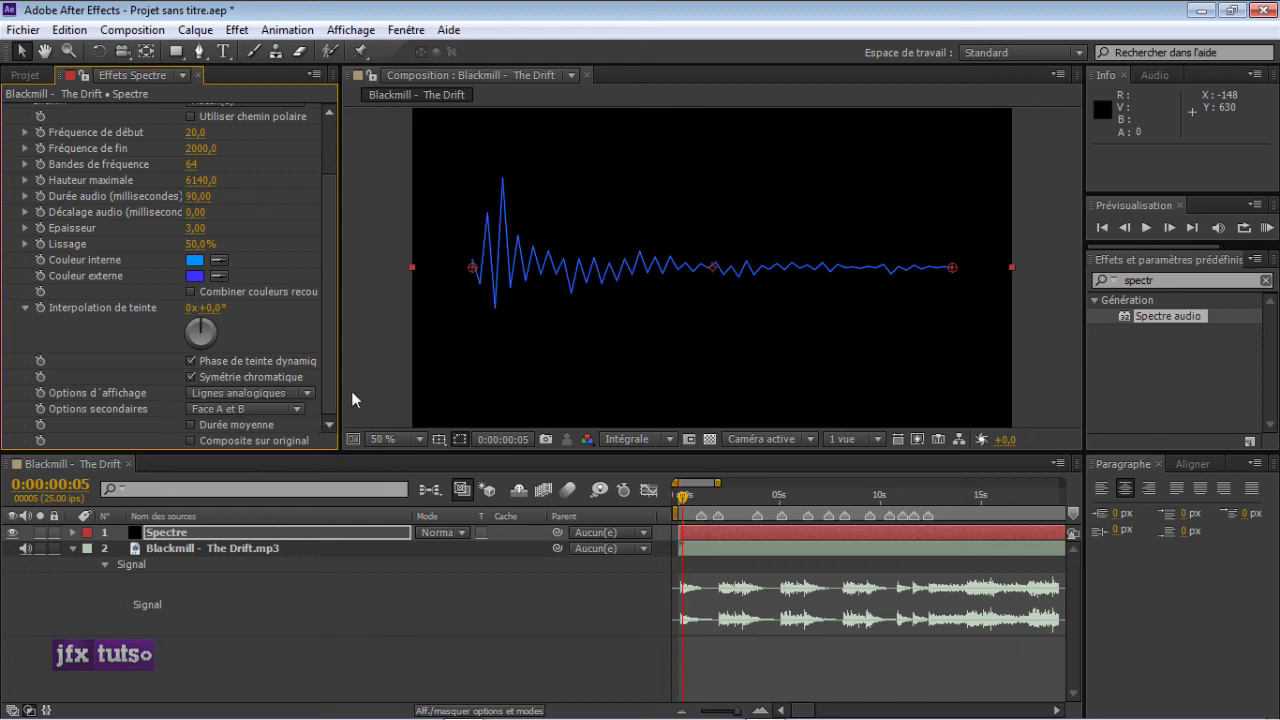
left_click(289, 395)
left_click(200, 450)
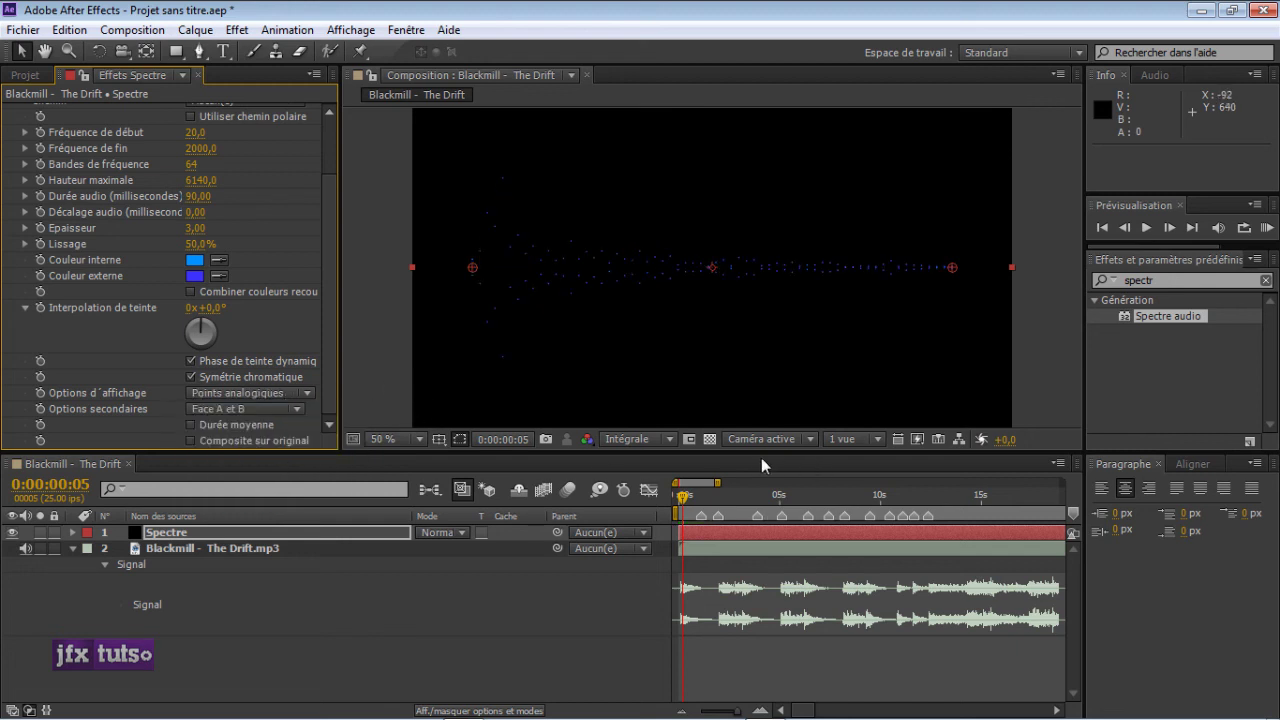
- Run a RAM preview of the spectrum in its analog dots display, and deselect the Spectre layer
key("KP_0")
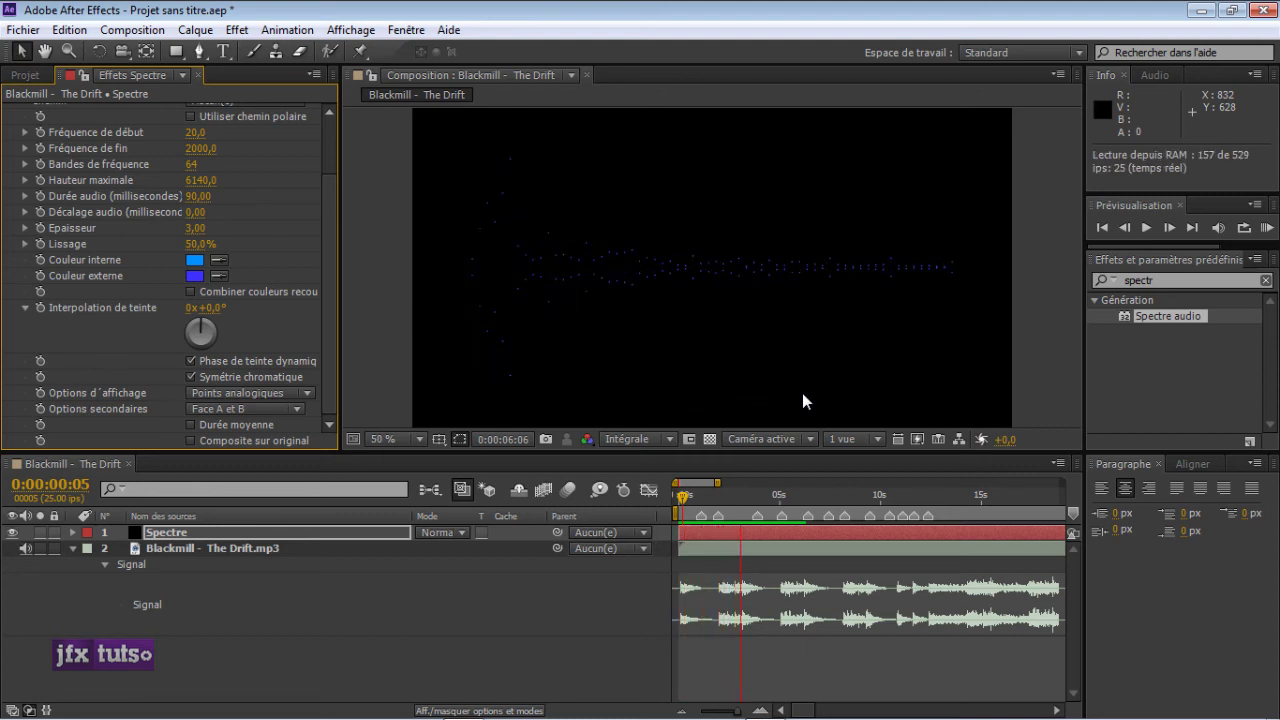
key("space")
left_click(71, 666)
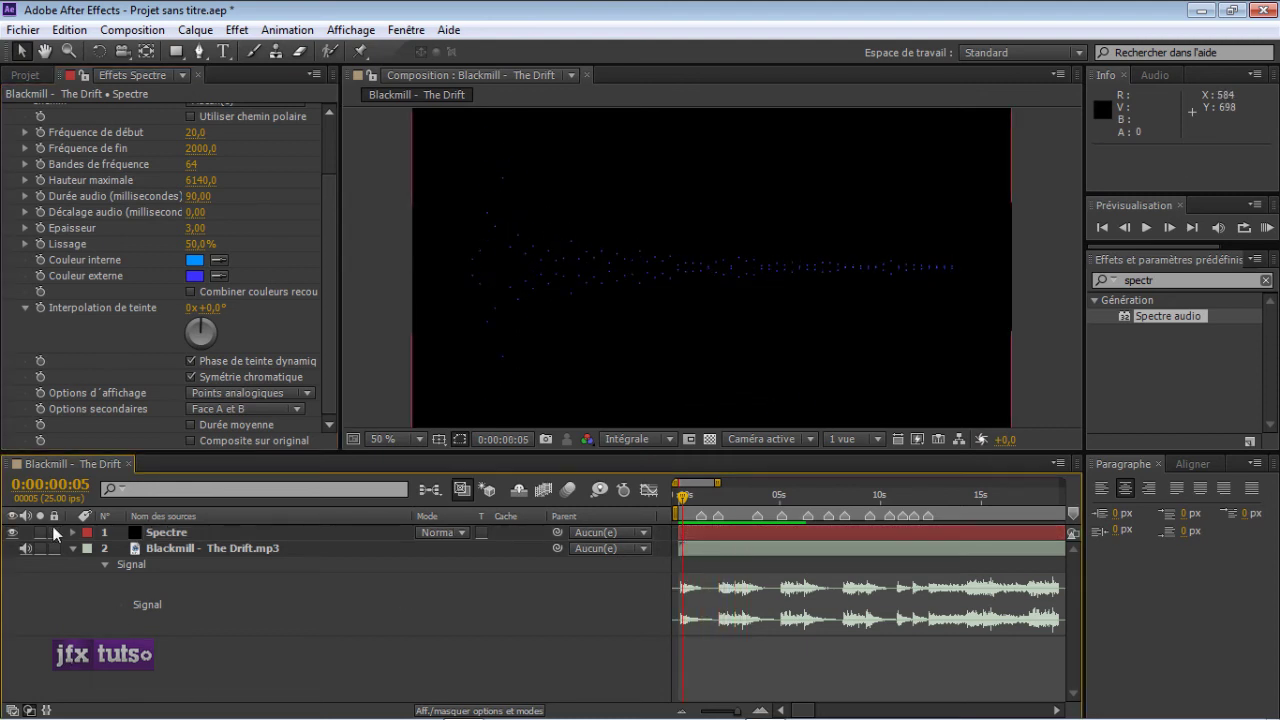
- Reveal the audio properties of the Blackmill - The Drift.mp3 layer and raise its audio level to +11 dB
left_click(72, 549)
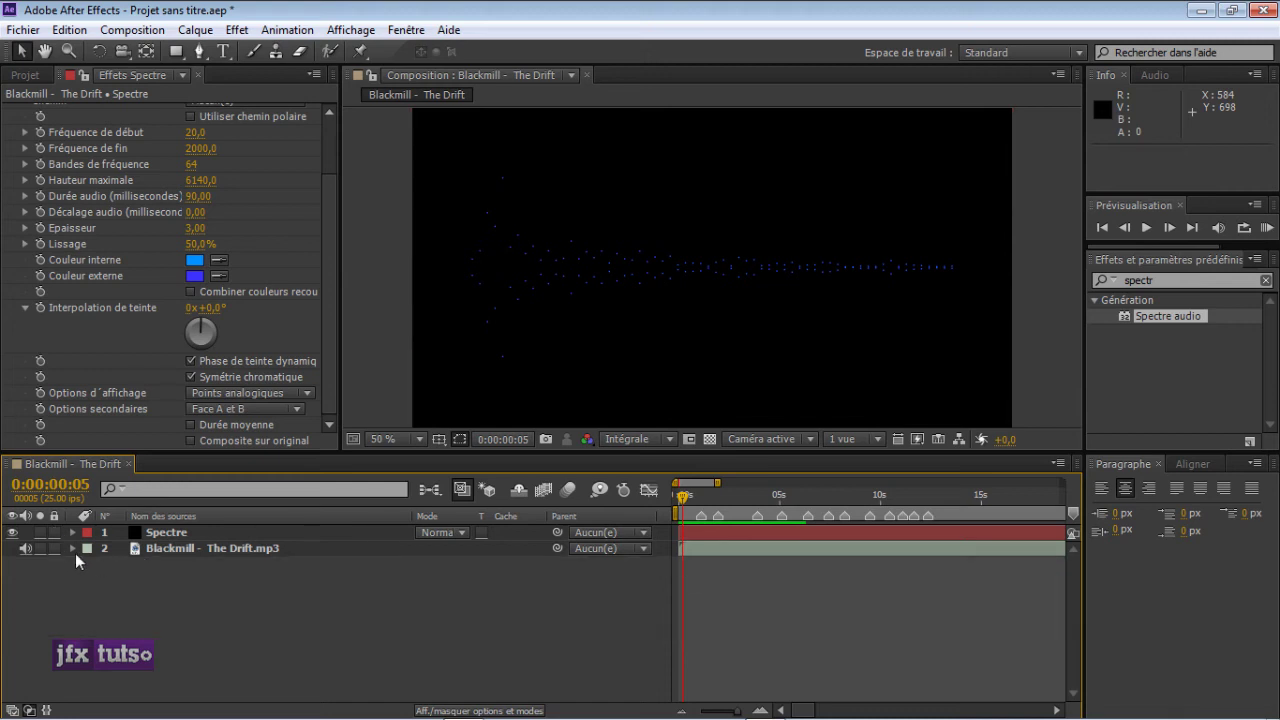
left_click(72, 550)
left_click(72, 550)
left_click(72, 549)
left_click(105, 596)
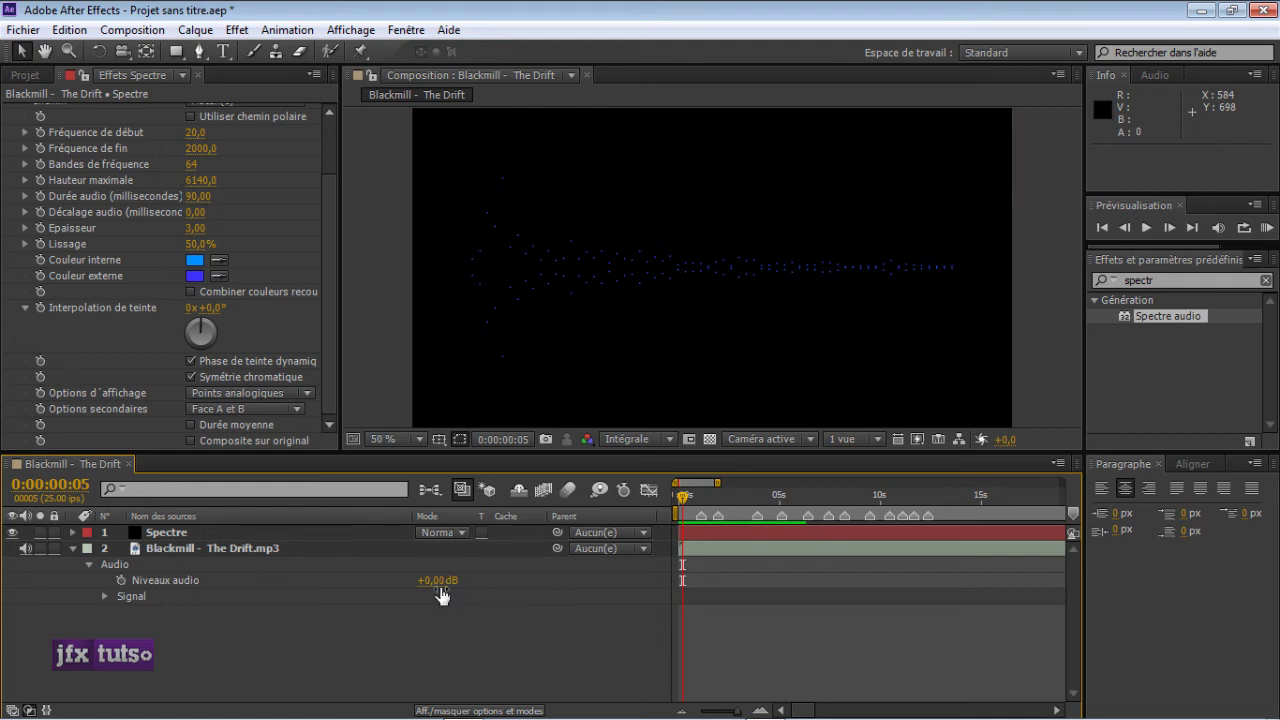
left_click_drag(443, 588, 462, 586)
- Return the current time to 0:00:00:00 and run a RAM preview with the raised audio level
left_click_drag(686, 505, 674, 505)
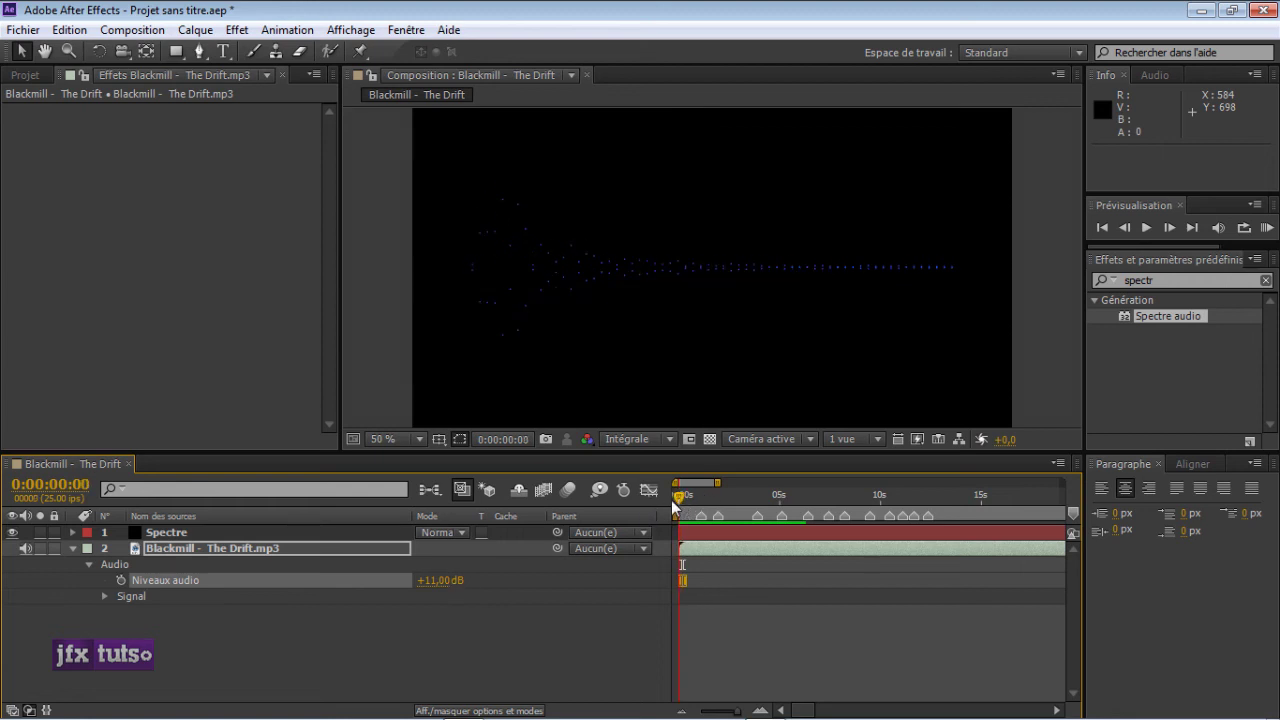
key("KP_0")
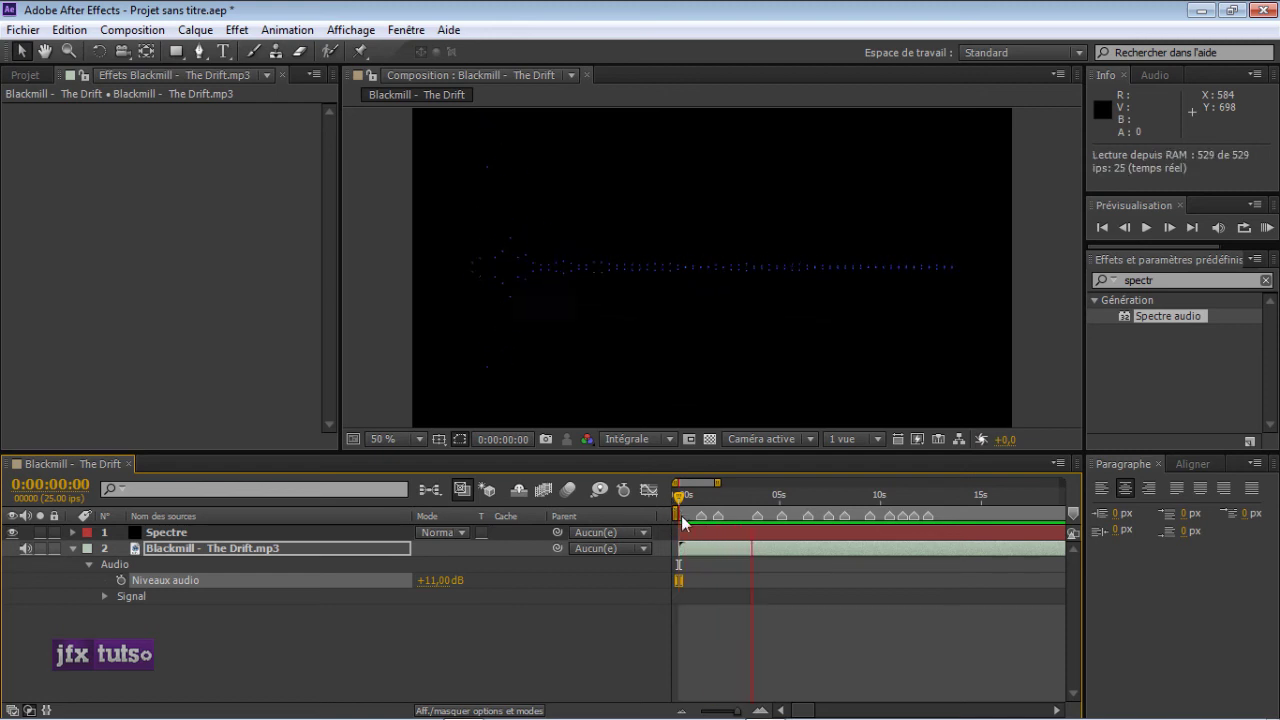
left_click(680, 497)
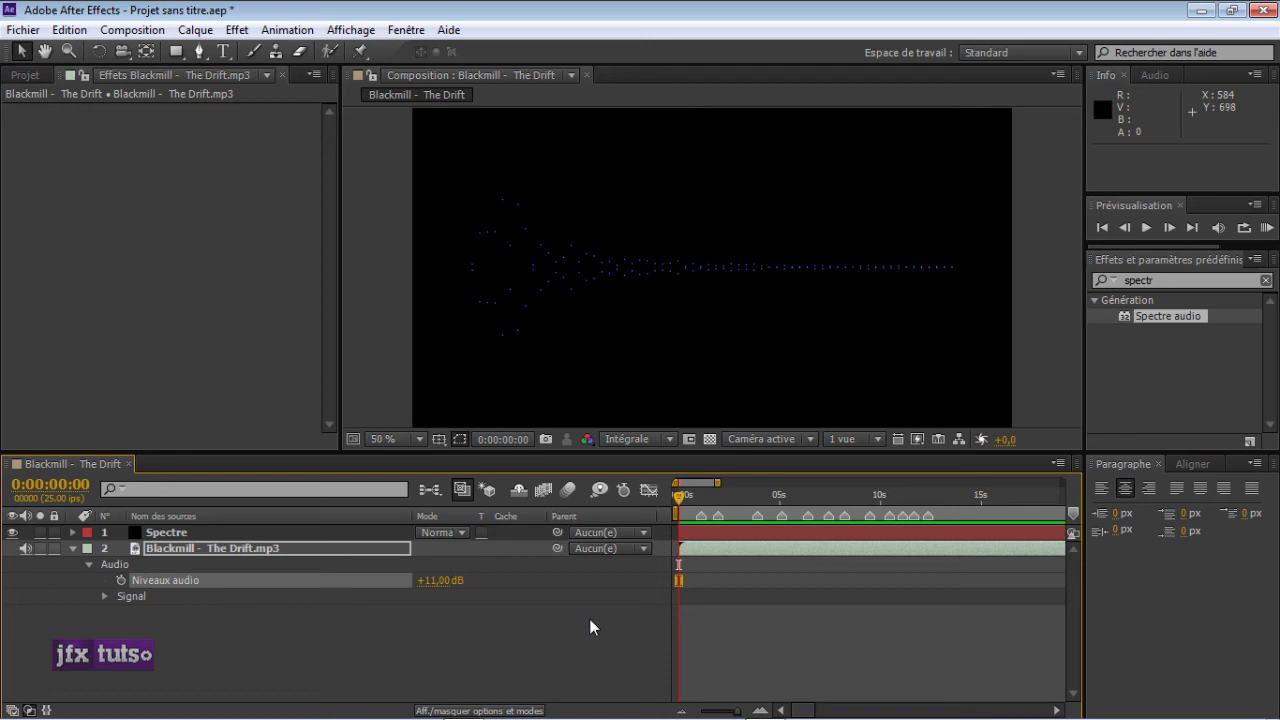
left_click(88, 564)
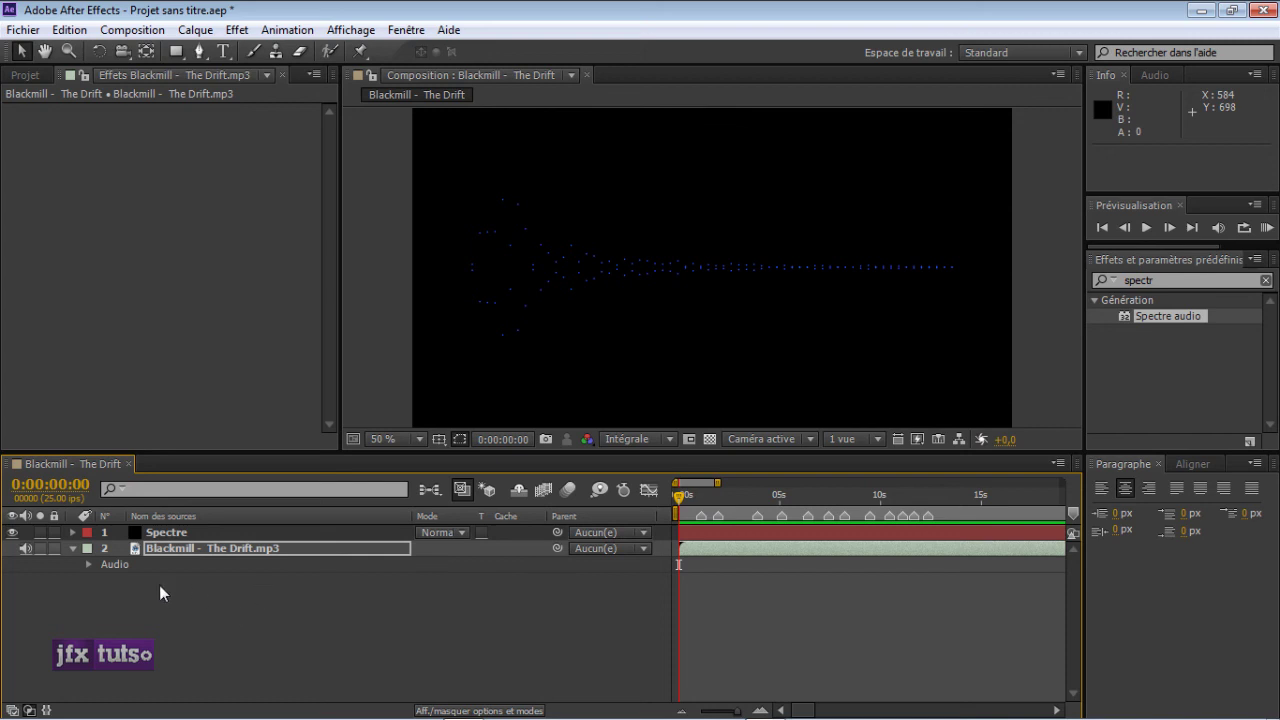
left_click(89, 564)
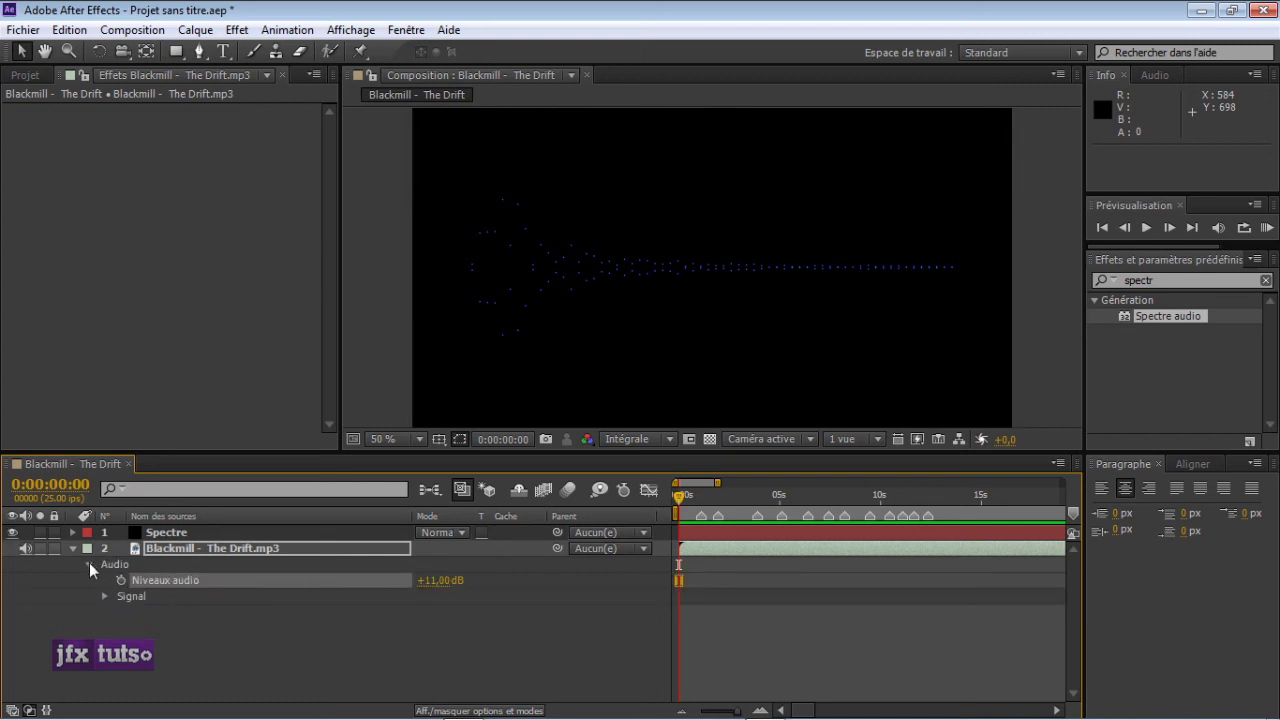
left_click(290, 549)
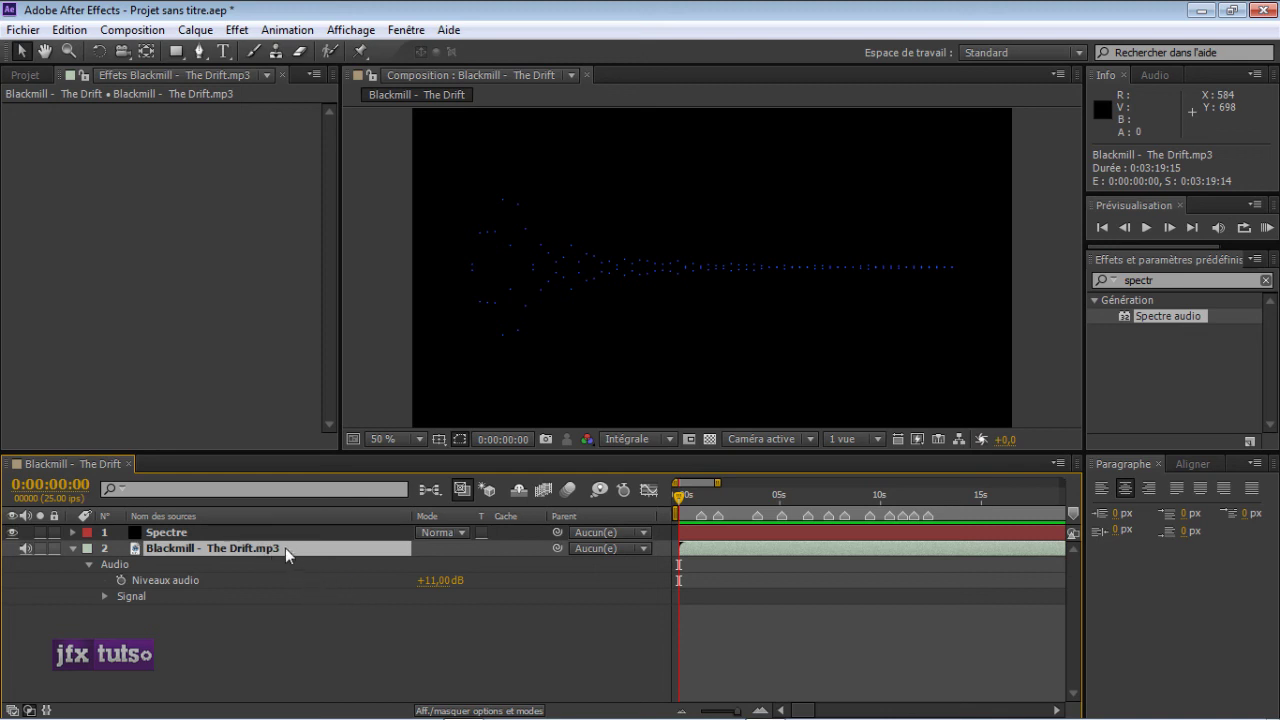
left_click(280, 612)
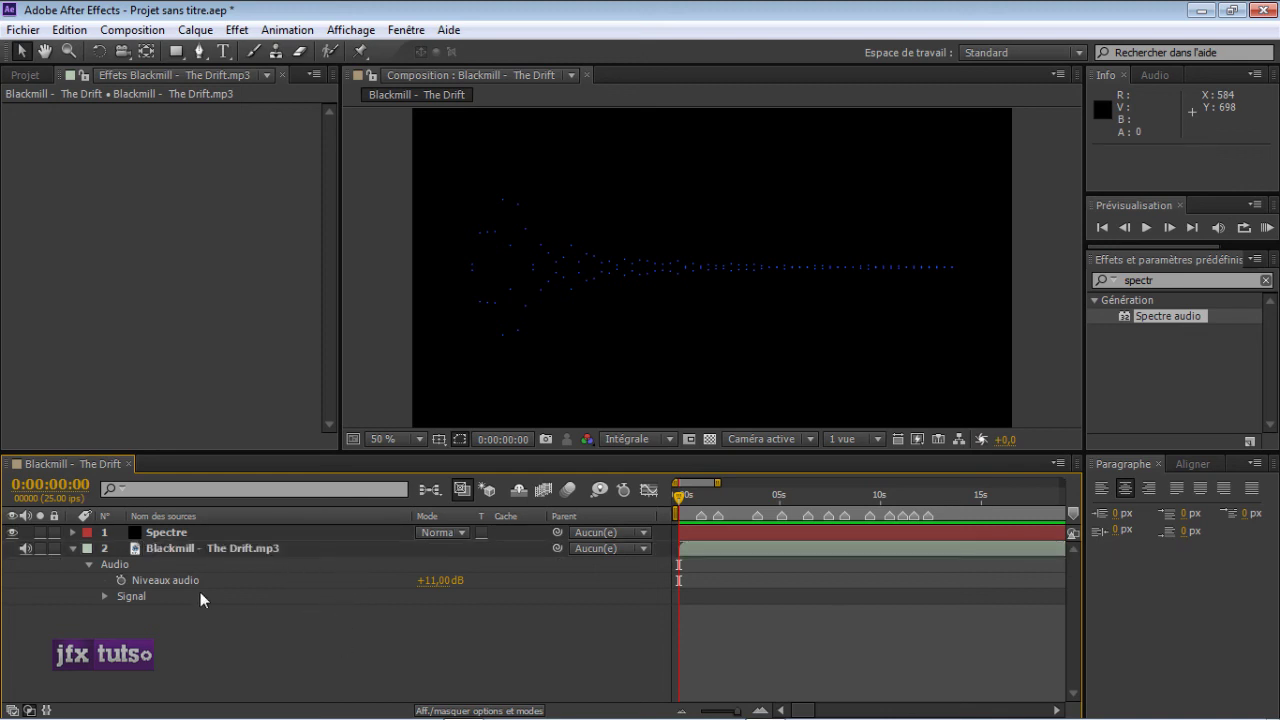
left_click(170, 533)
- Show only the audio waveform of the Blackmill - The Drift.mp3 layer in the timeline
left_click(271, 549)
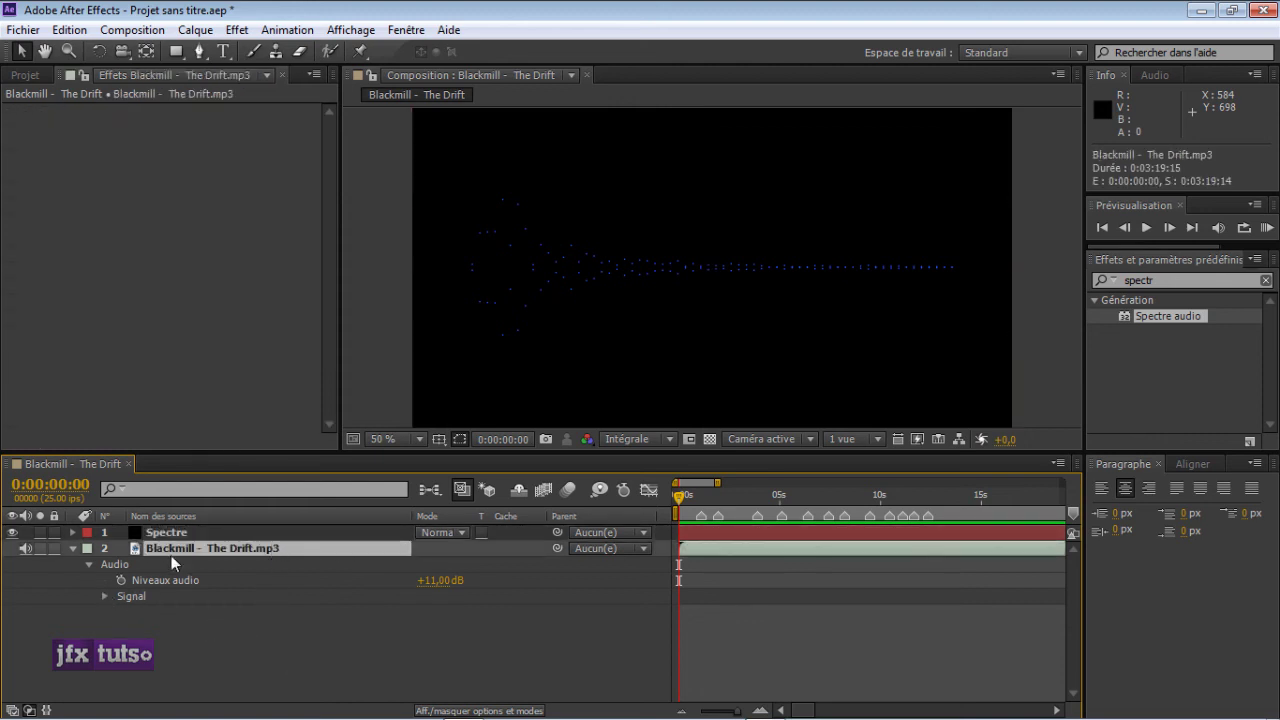
key("l")
key("l")
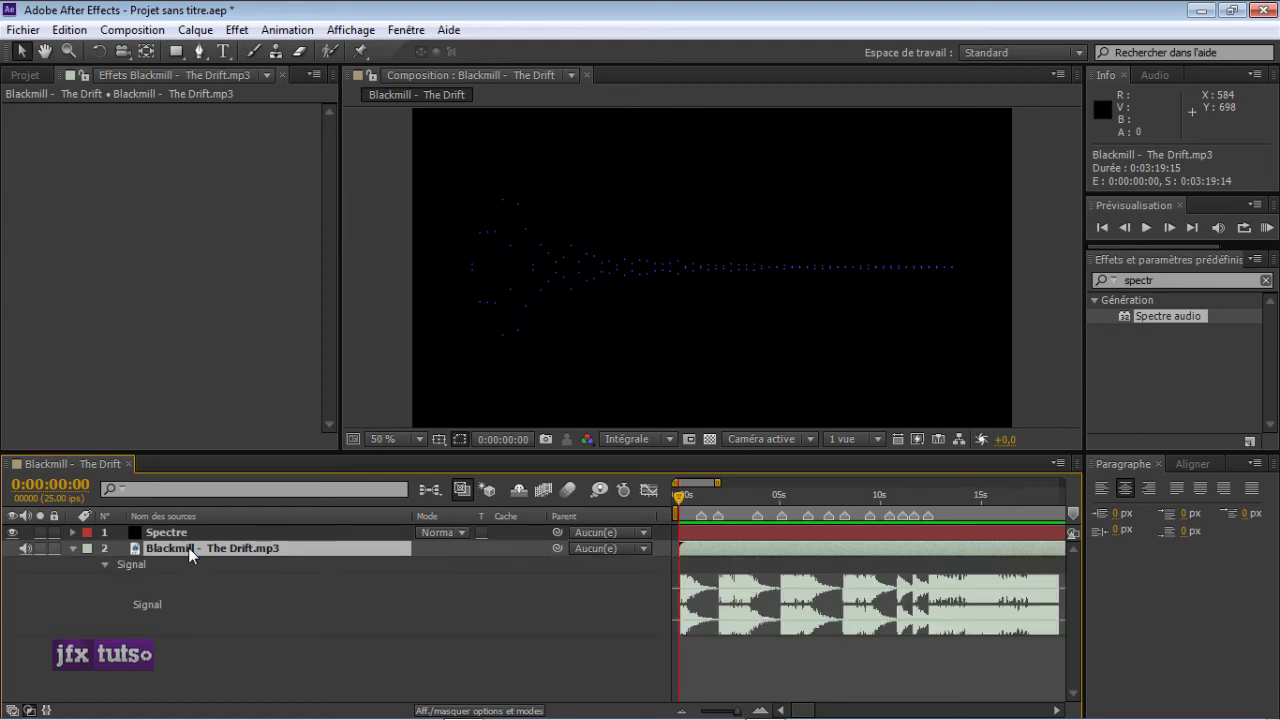